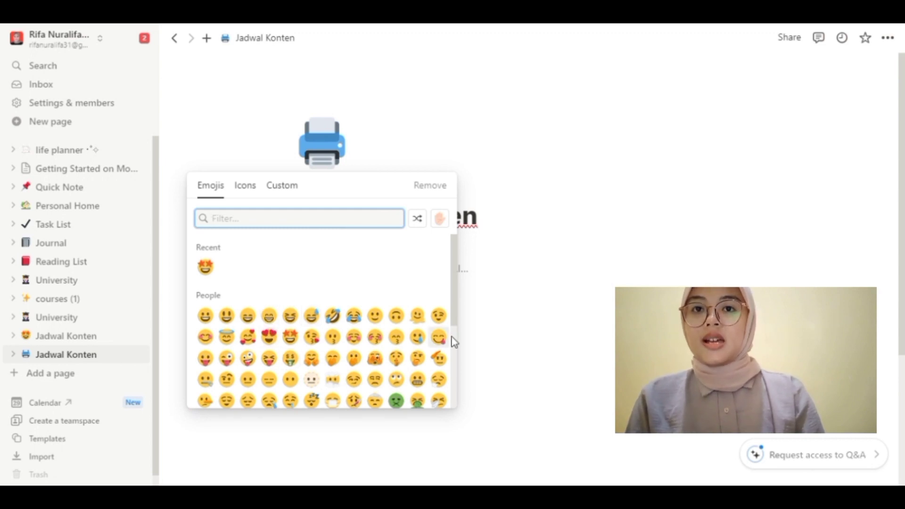
# Step: Give Jadwal Konten a star-struck emoji icon and the Great Wave cover image
pyautogui.moveTo(454, 270); pyautogui.dragTo(455, 322)
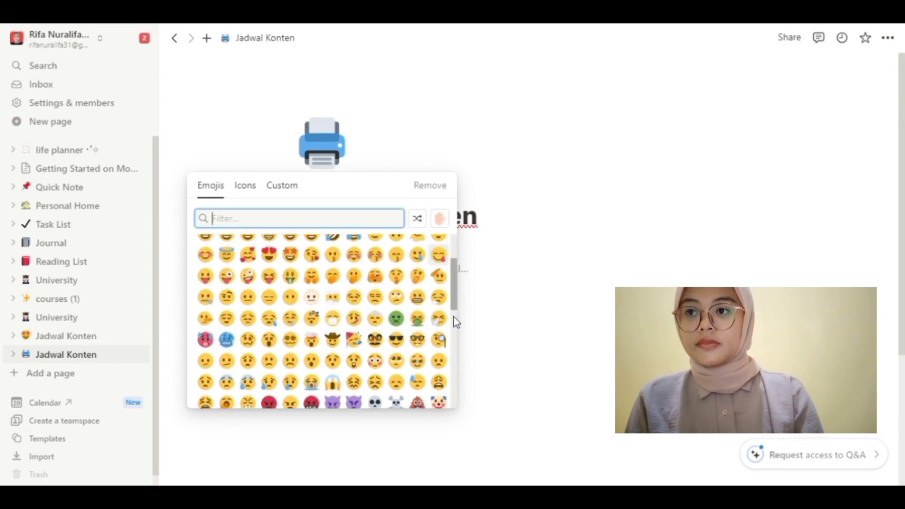
pyautogui.click(291, 256)
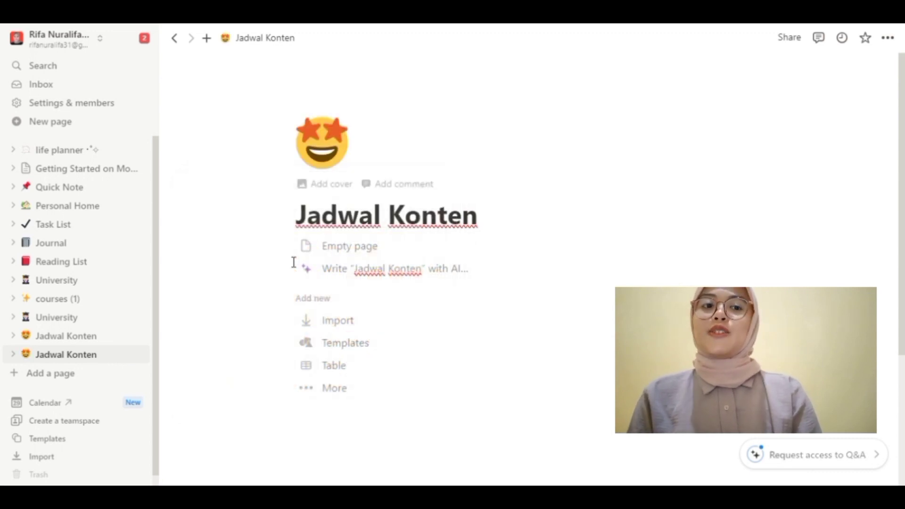
pyautogui.click(331, 184)
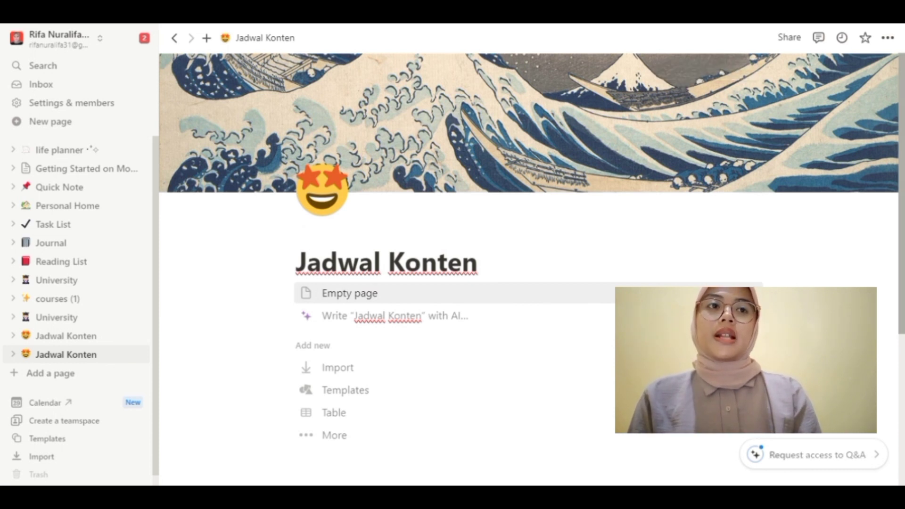
pyautogui.scroll(-3, 527, 269)
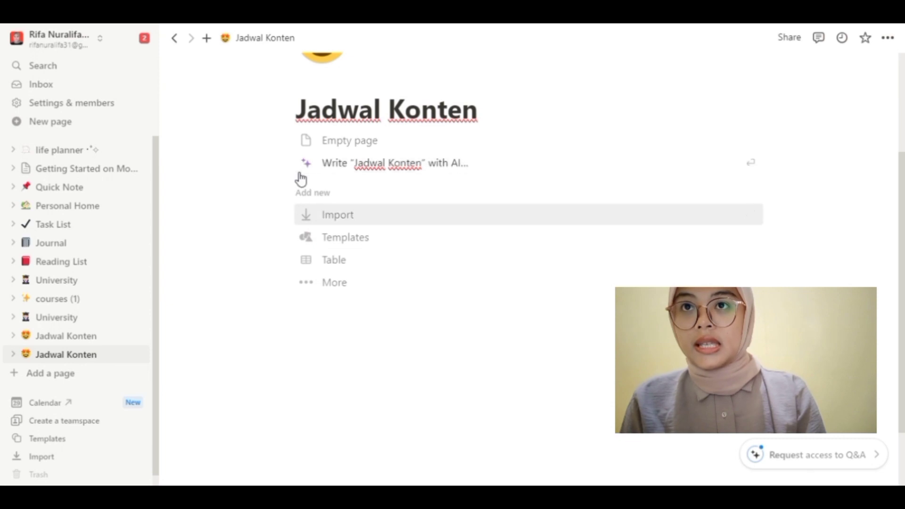
# Step: Start the page as an empty page, then add a trial Heading 1 and revert it to plain text
pyautogui.click(318, 151)
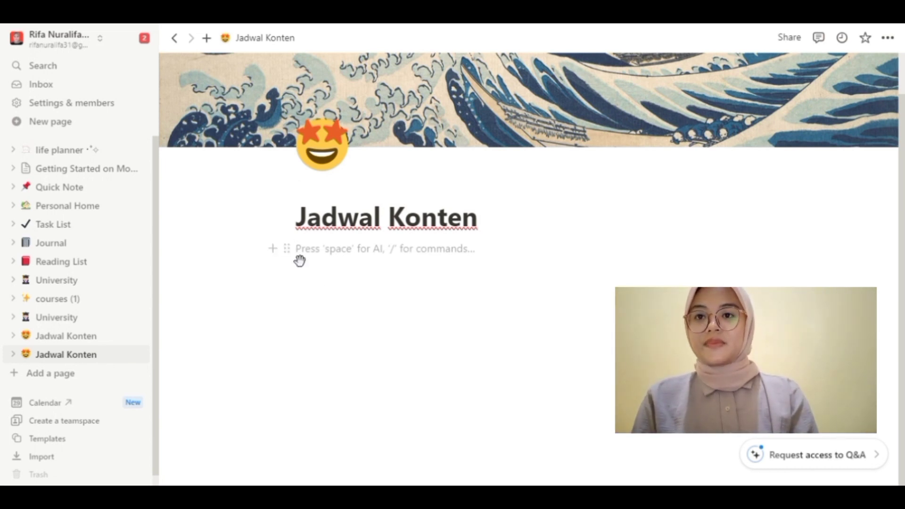
pyautogui.click(272, 249)
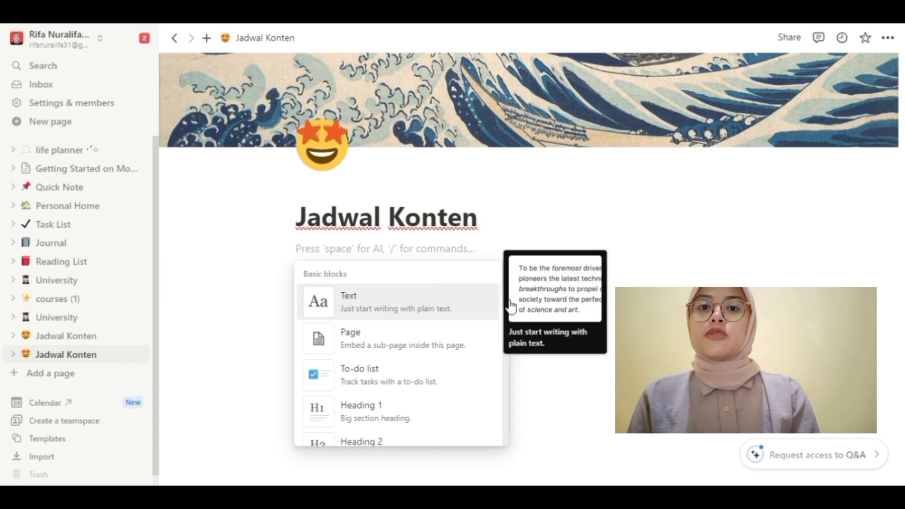
pyautogui.moveTo(506, 284); pyautogui.dragTo(503, 299)
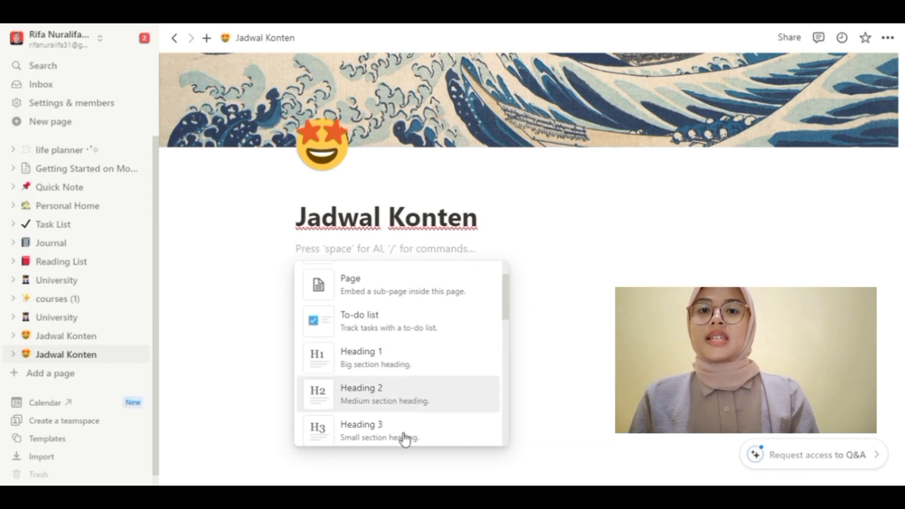
pyautogui.click(445, 361)
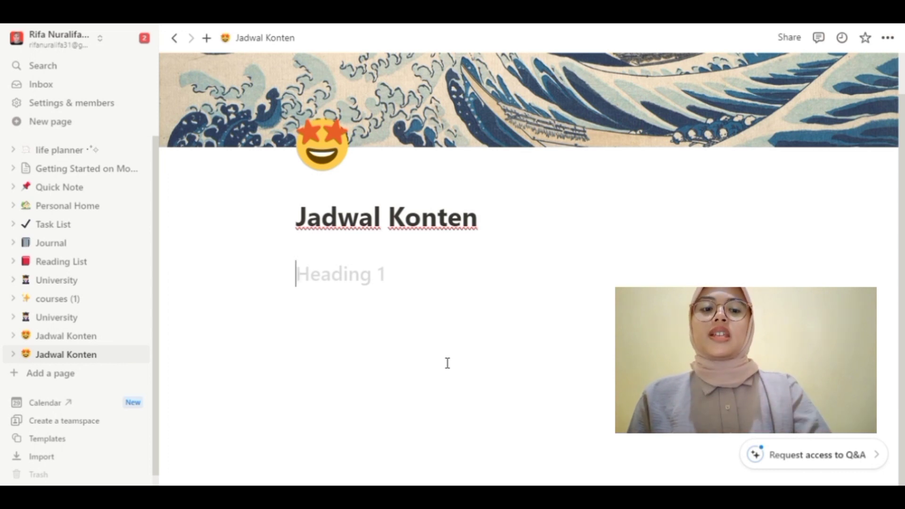
pyautogui.press('BackSpace')
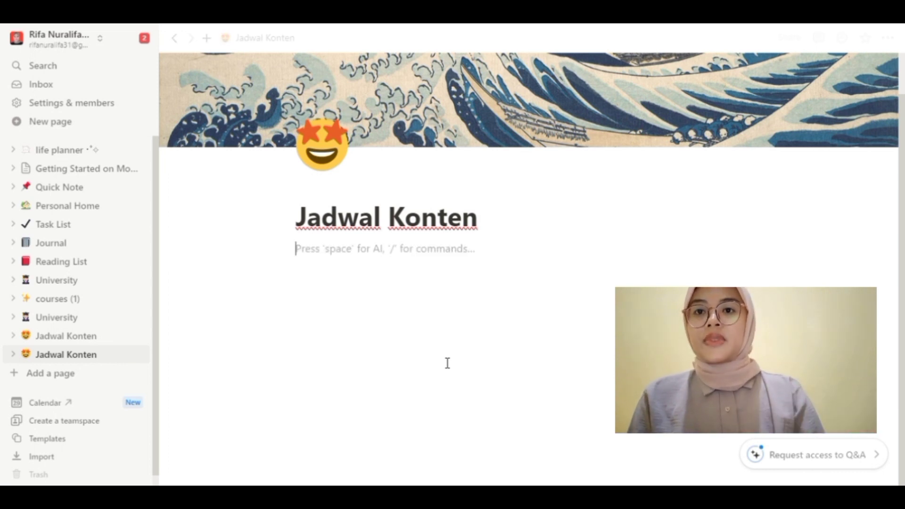
# Step: Insert an empty Callout block directly under the title
pyautogui.click(280, 259)
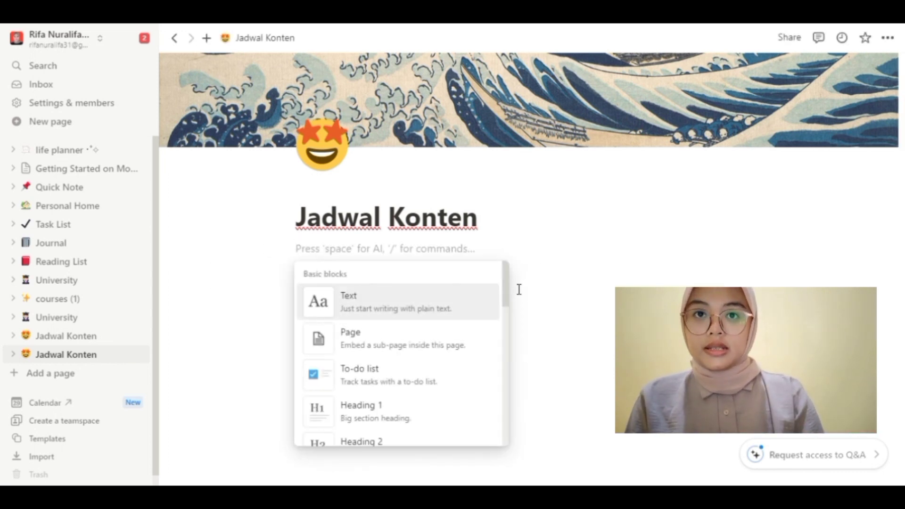
pyautogui.moveTo(502, 303); pyautogui.dragTo(500, 379)
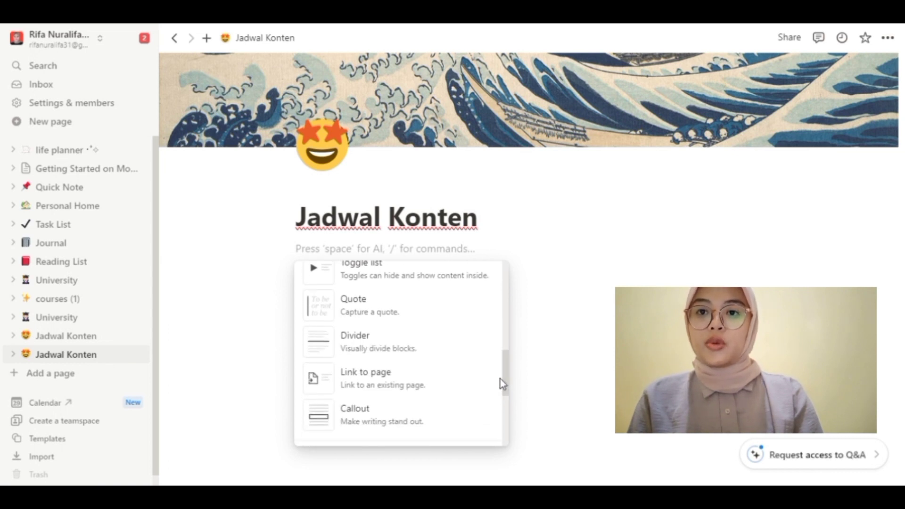
pyautogui.scroll(-3, 503, 396)
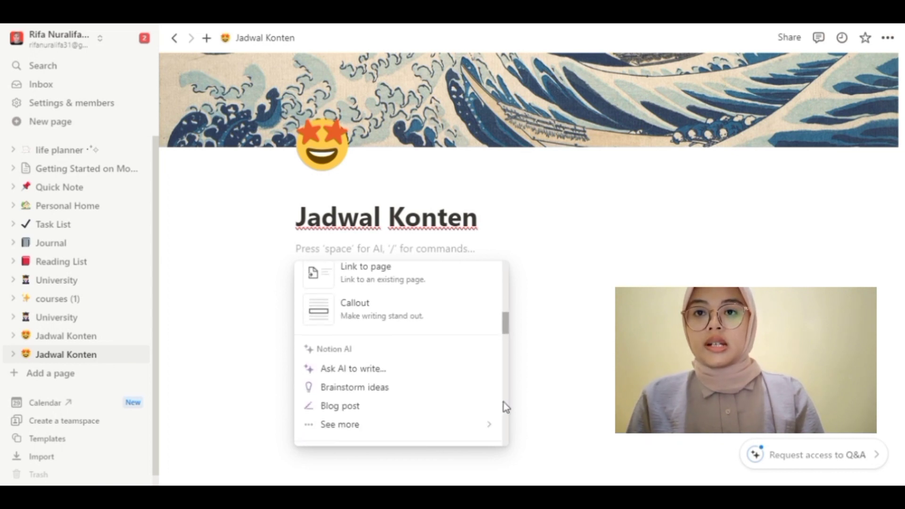
pyautogui.scroll(2, 503, 400)
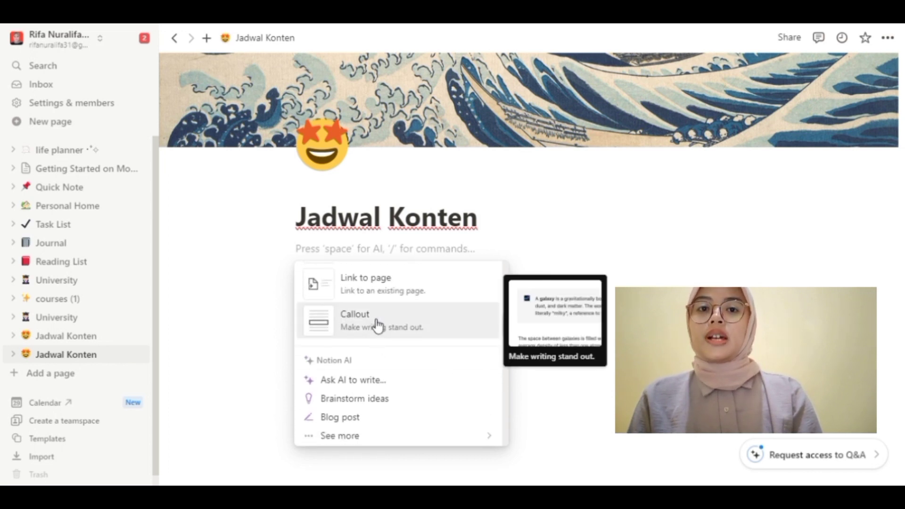
pyautogui.click(377, 326)
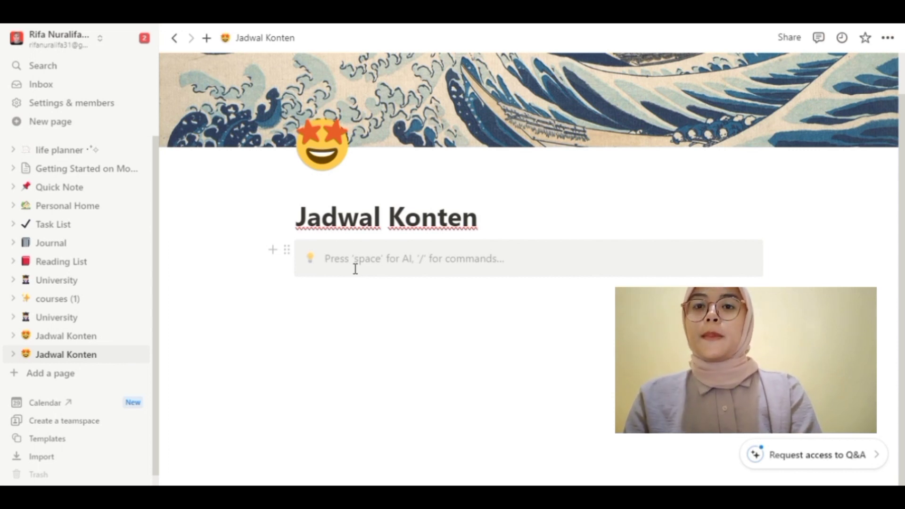
# Step: Label the callout 'To Do List' and add a to-do checkbox block below it
pyautogui.write('To Do List')
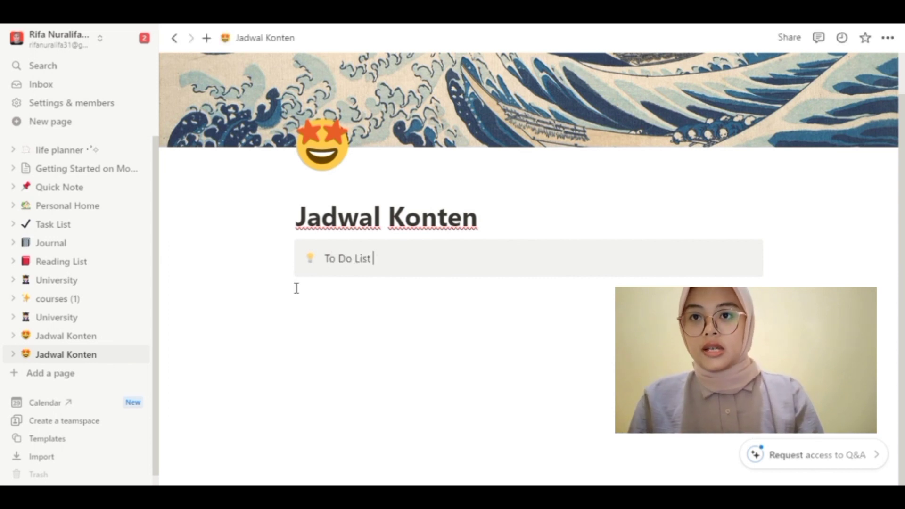
pyautogui.click(319, 285)
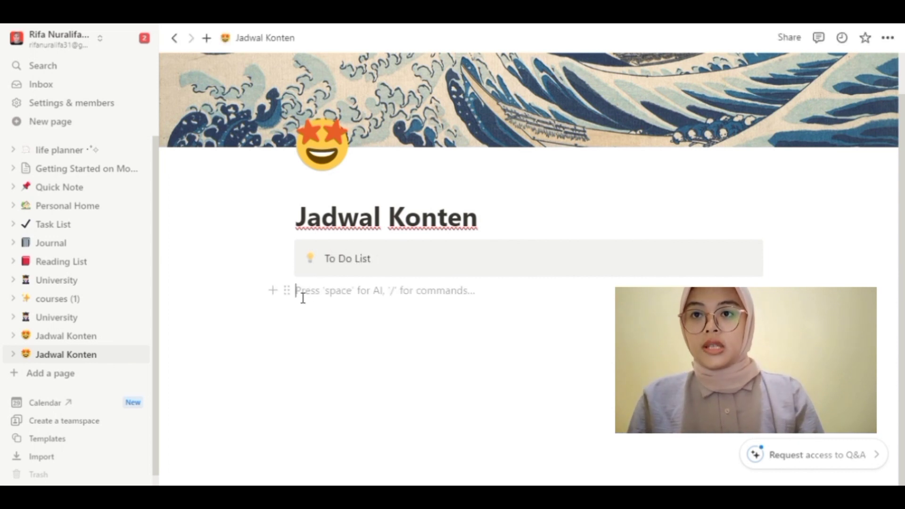
pyautogui.click(273, 290)
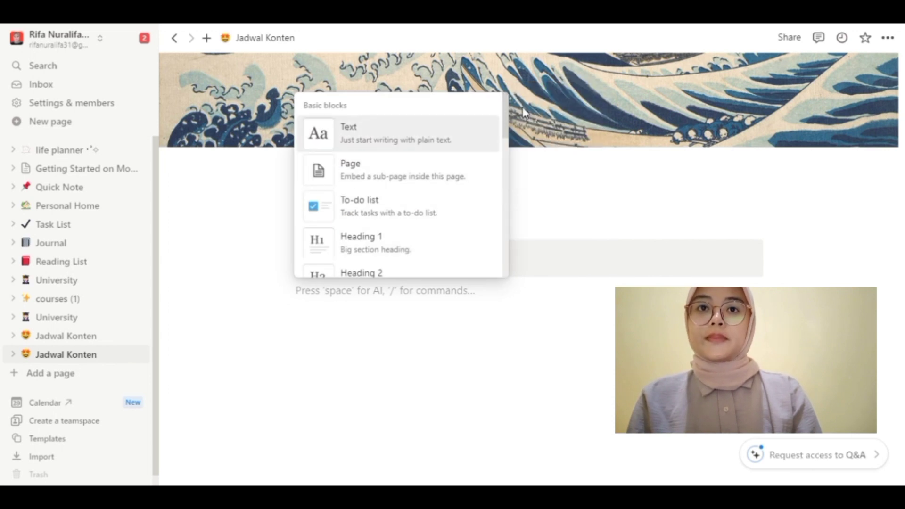
pyautogui.scroll(-2, 506, 114)
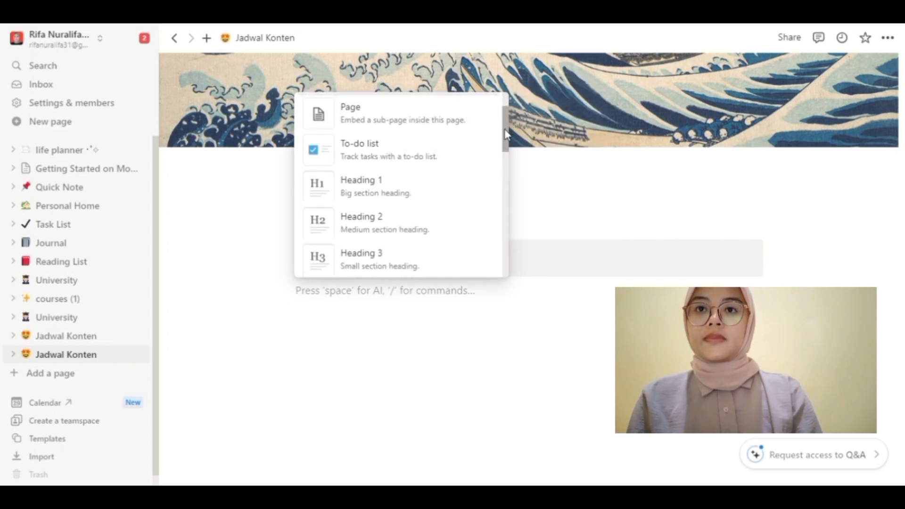
pyautogui.click(397, 163)
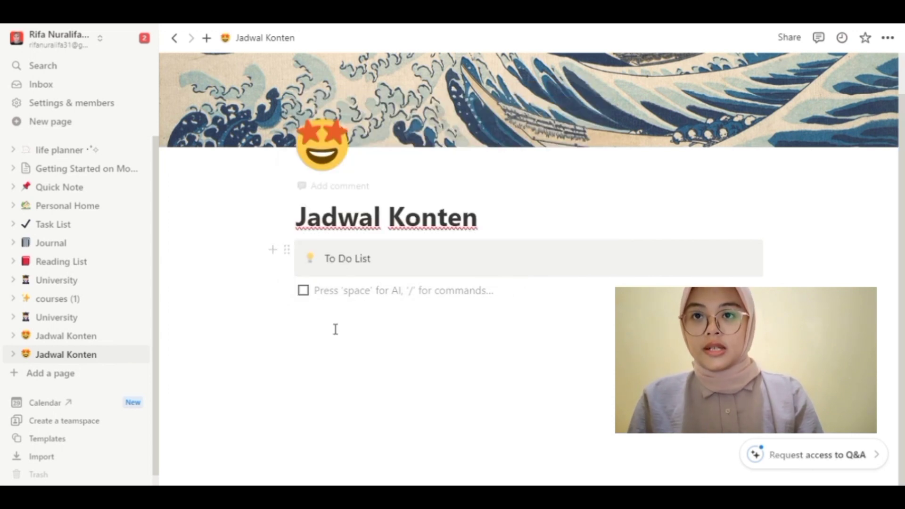
# Step: Enter the to-dos Konten membuat nation, Edit Konten and Posting Konten, leaving all unchecked
pyautogui.write('Konten memby')
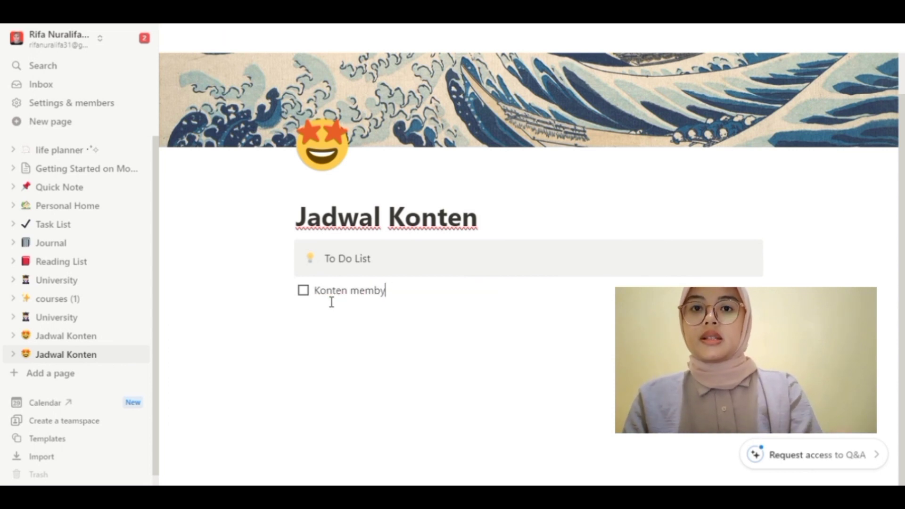
pyautogui.press('BackSpace')
pyautogui.write('uat natio')
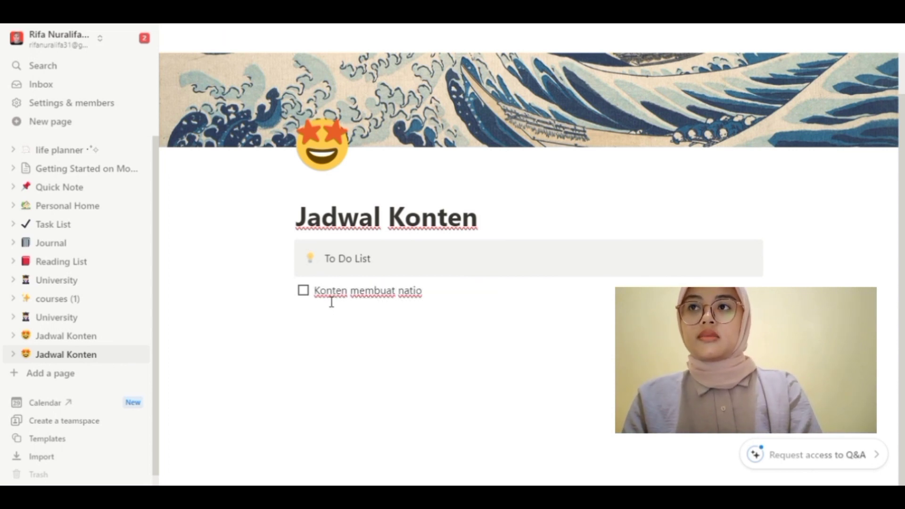
pyautogui.write('n')
pyautogui.press('Return')
pyautogui.write('Edit Konten')
pyautogui.press('Return')
pyautogui.write('Posting Konten')
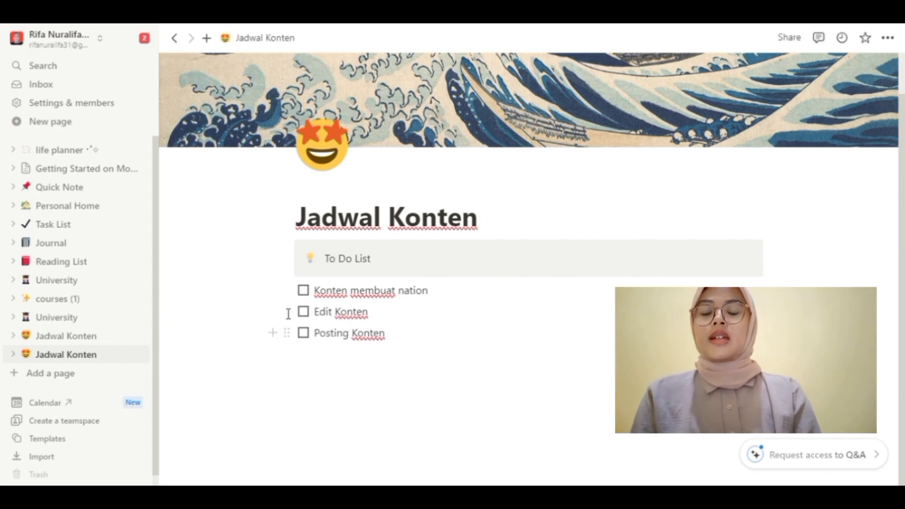
pyautogui.click(306, 294)
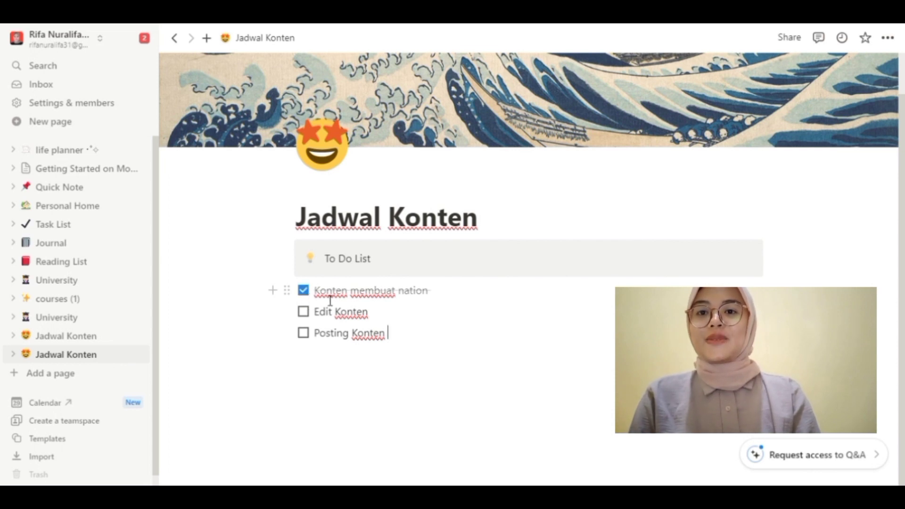
pyautogui.click(304, 292)
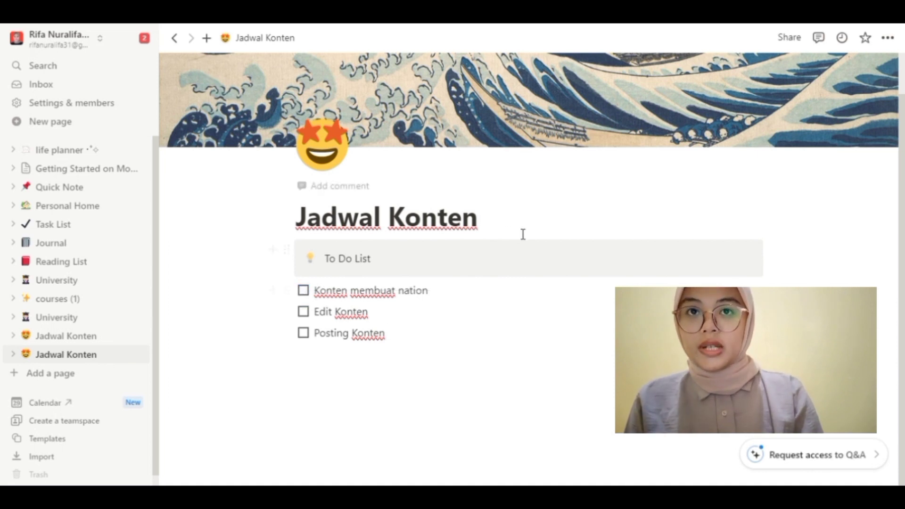
# Step: Add the line 'Jangan mudah menyerah' directly below the Jadwal Konten title
pyautogui.click(493, 235)
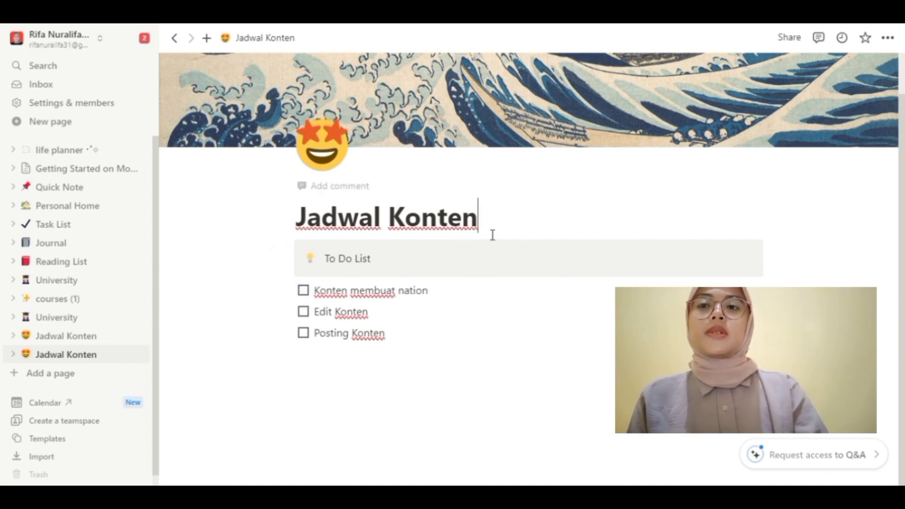
pyautogui.press('Return')
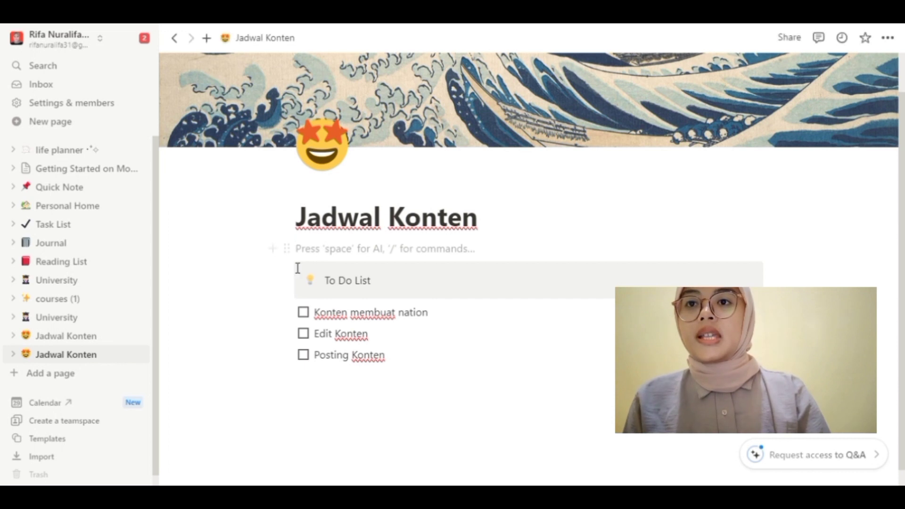
pyautogui.click(274, 250)
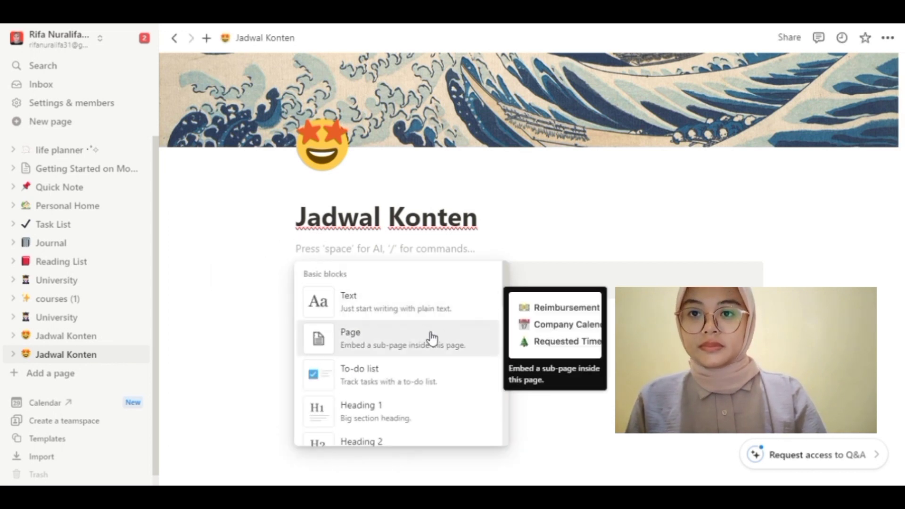
pyautogui.moveTo(508, 285); pyautogui.dragTo(501, 359)
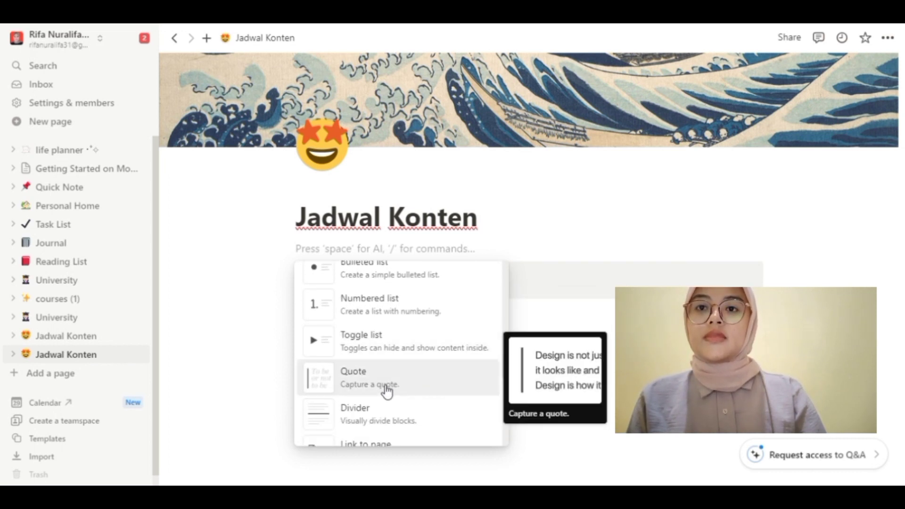
pyautogui.press('Escape')
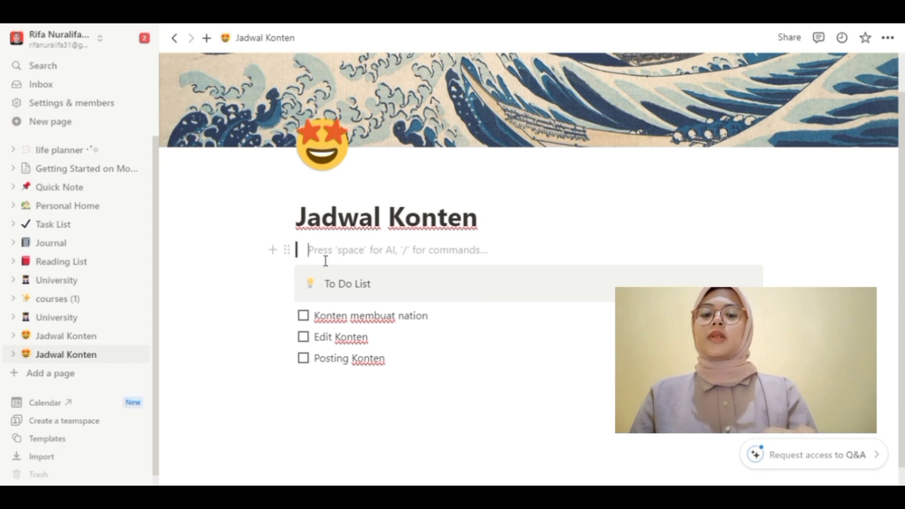
pyautogui.write('Jangan mudah menyerah')
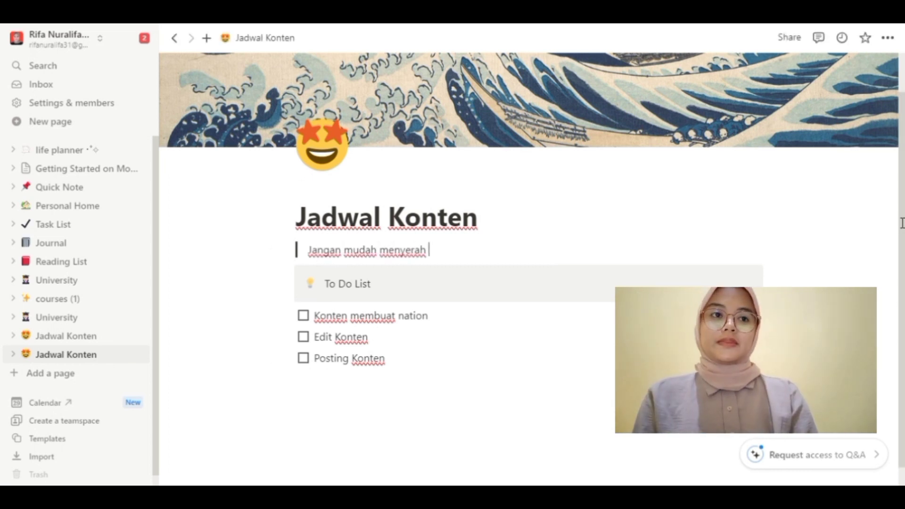
pyautogui.scroll(-1, 896, 224)
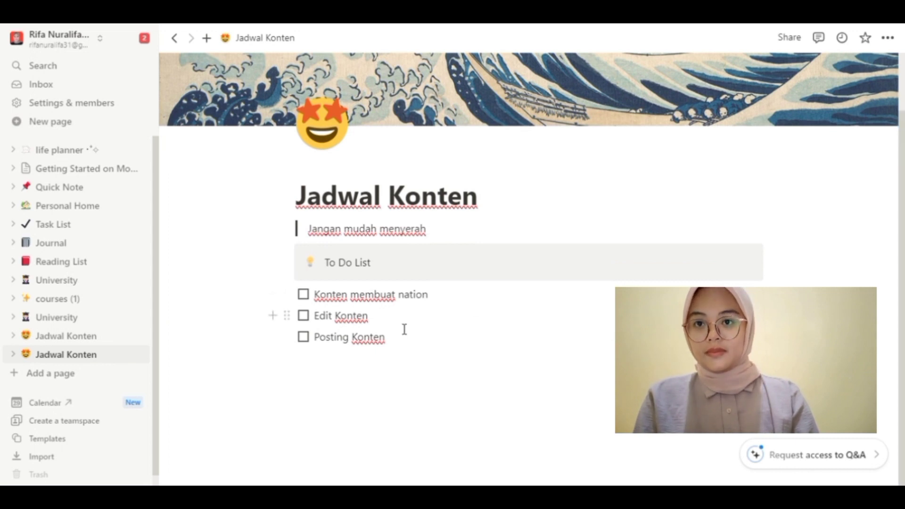
# Step: Add a sub-page titled 'Naskah Konten 1' below the to-do list, starting it empty
pyautogui.click(304, 365)
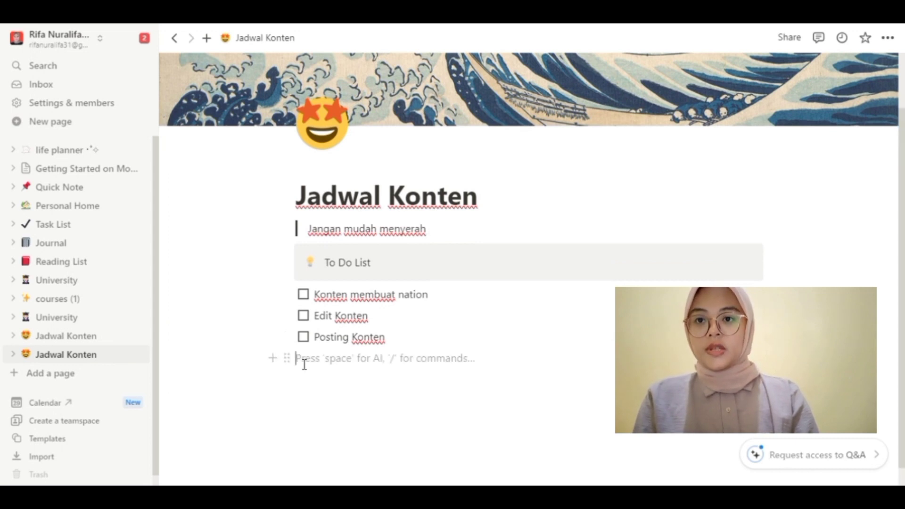
pyautogui.click(275, 365)
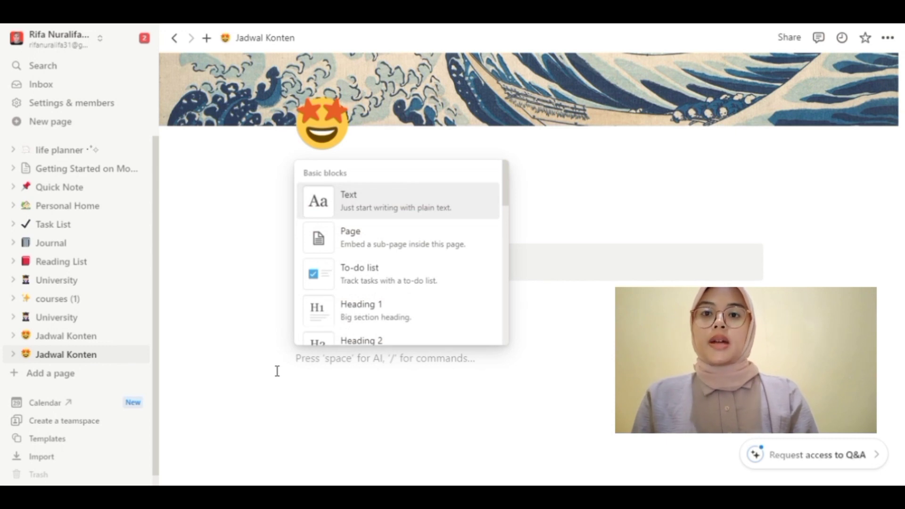
pyautogui.click(362, 244)
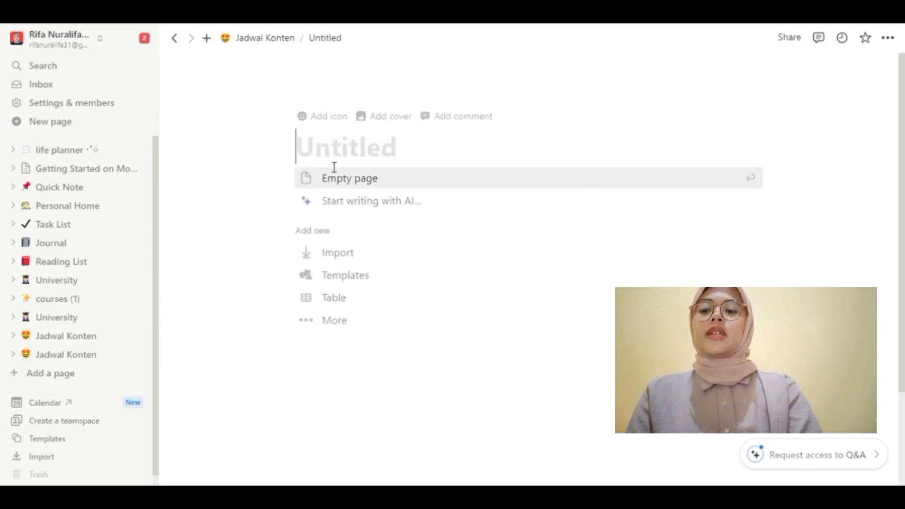
pyautogui.write('N')
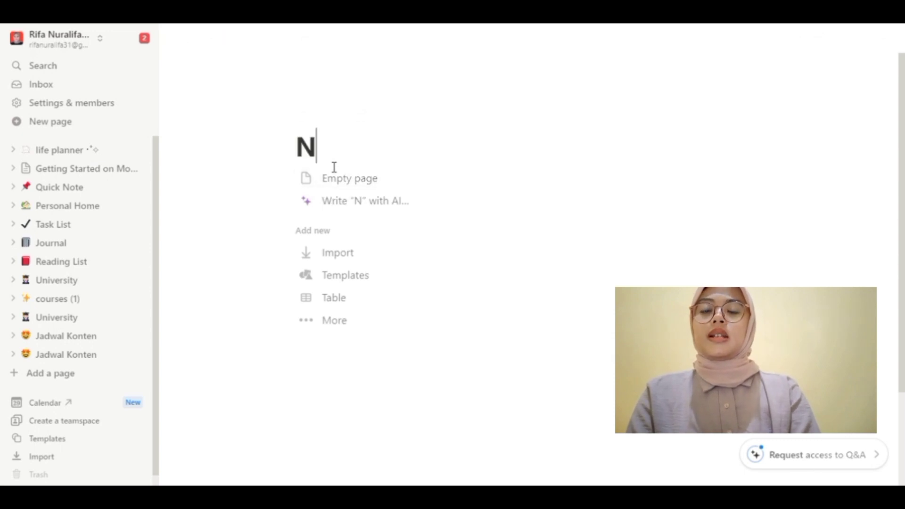
pyautogui.write('askah K')
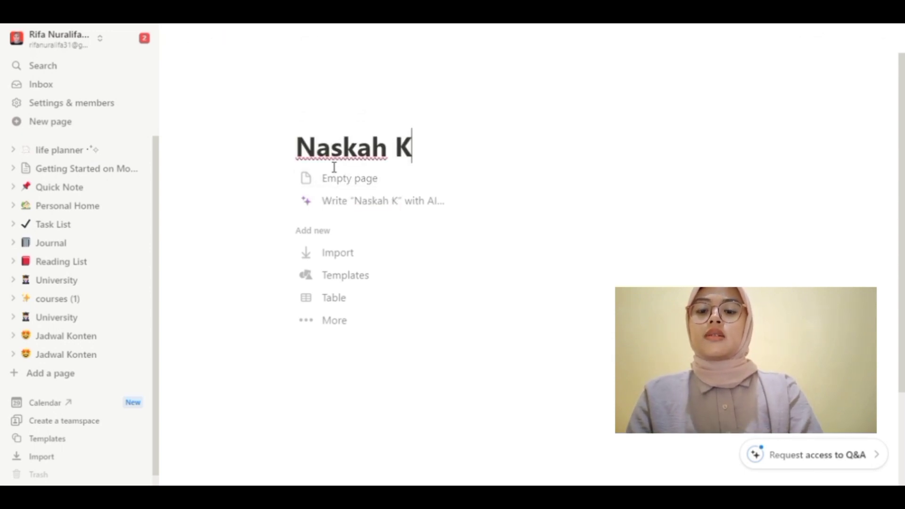
pyautogui.write('onten 1')
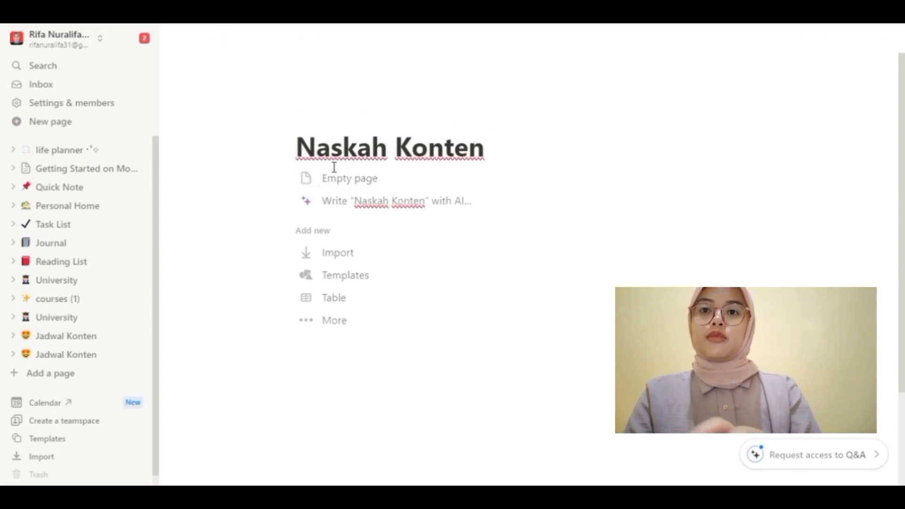
pyautogui.click(330, 186)
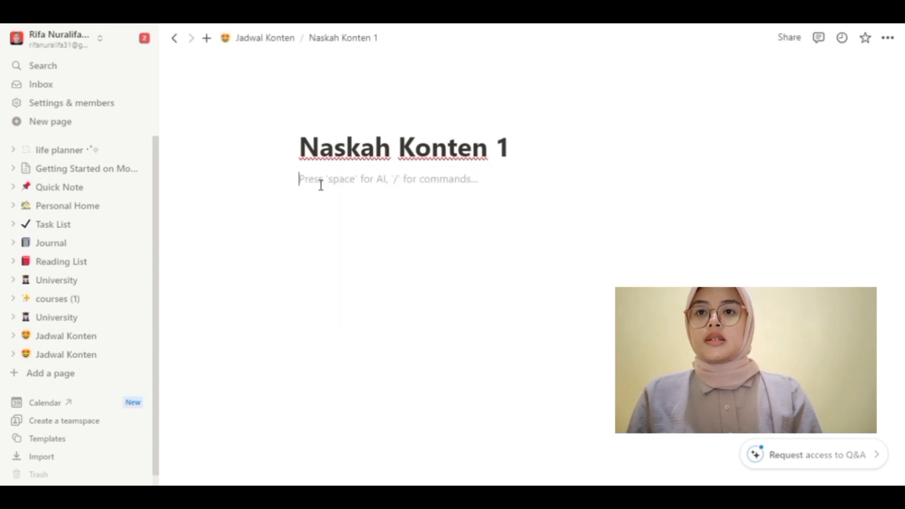
# Step: Create an empty 'Scene 1' sub-page and write its opening sentence about waking up for school
pyautogui.click(277, 179)
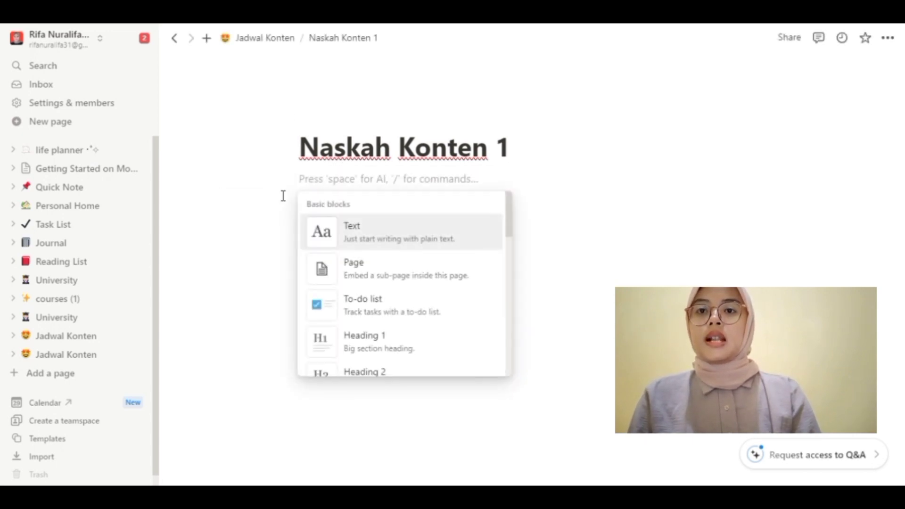
pyautogui.click(349, 272)
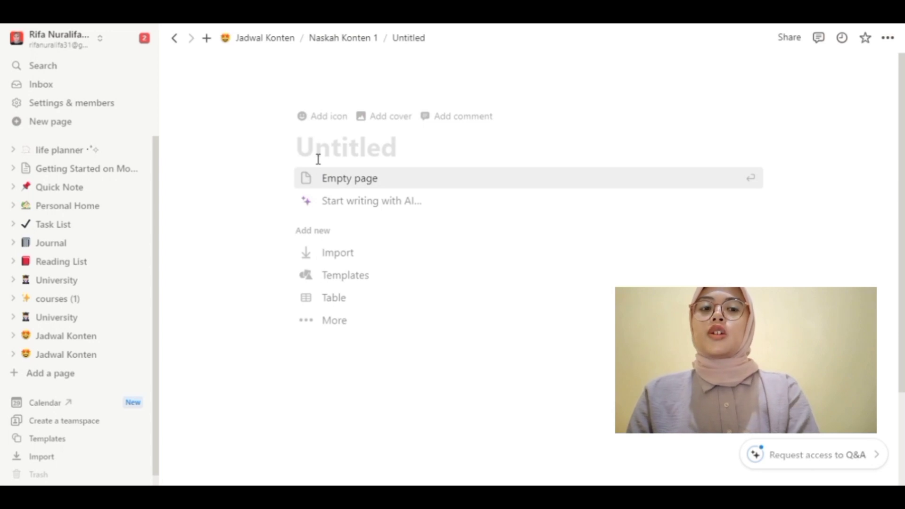
pyautogui.write('Se')
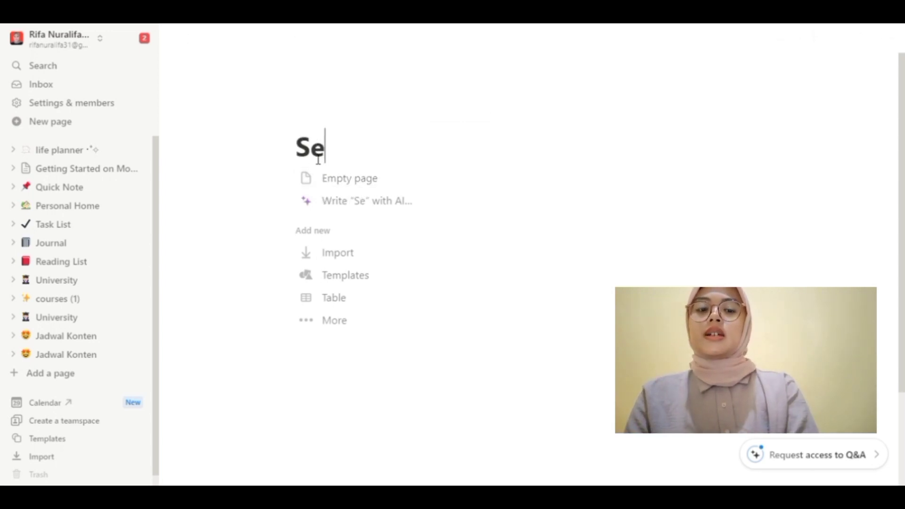
pyautogui.press('BackSpace')
pyautogui.write('cene 1')
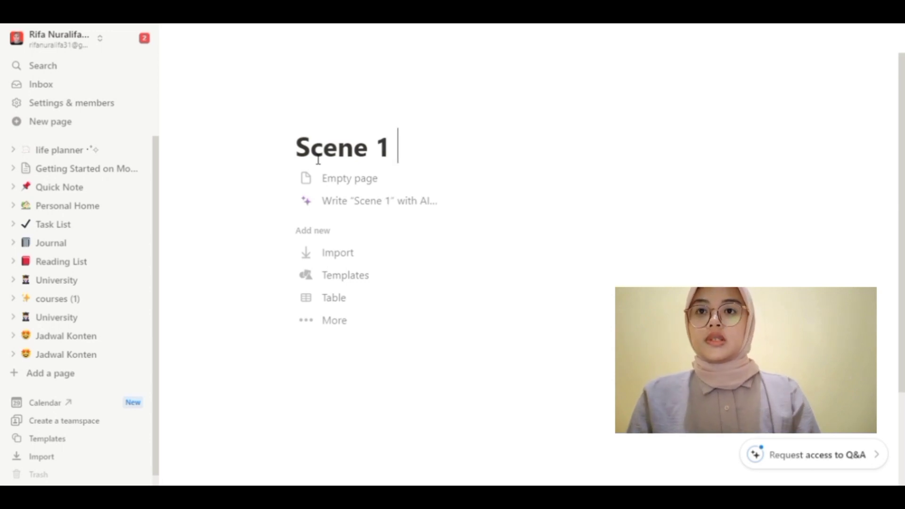
pyautogui.click(324, 185)
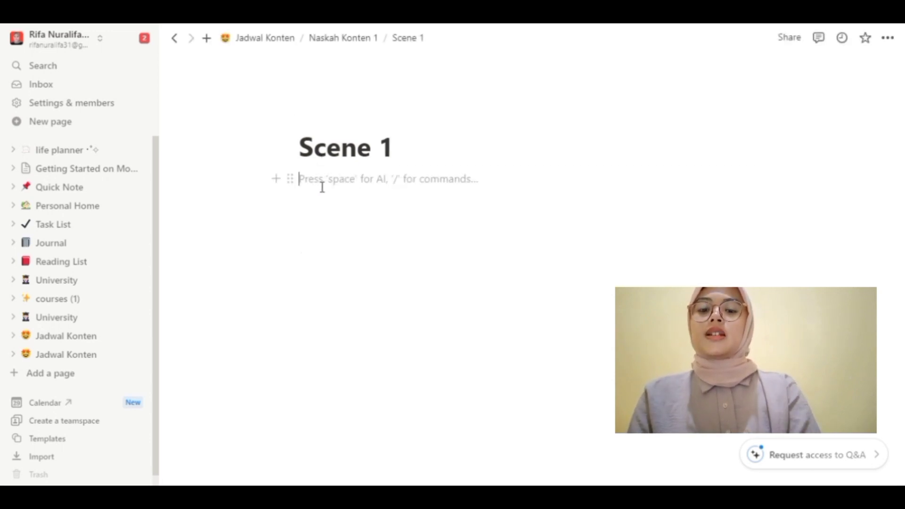
pyautogui.write('Pa')
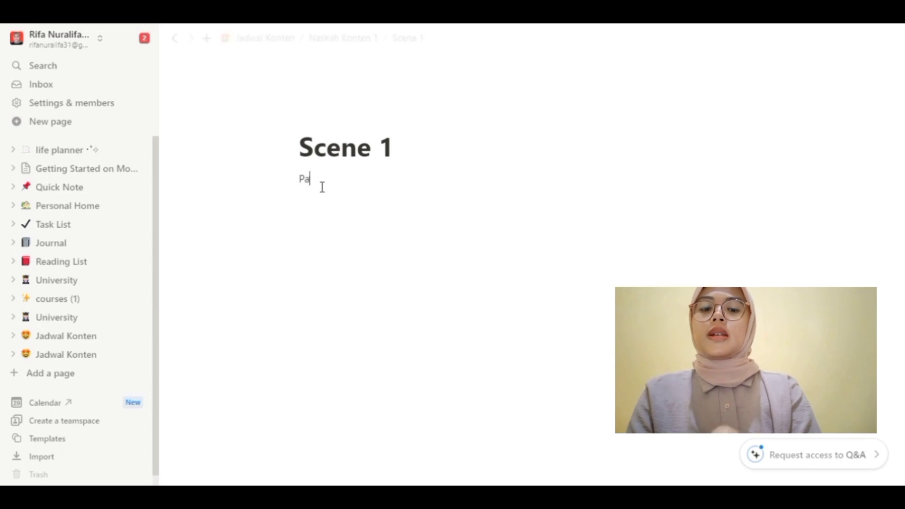
pyautogui.write('da pagi hari  aku bangun tidur dan bersiap untuk pergi ke sekolah')
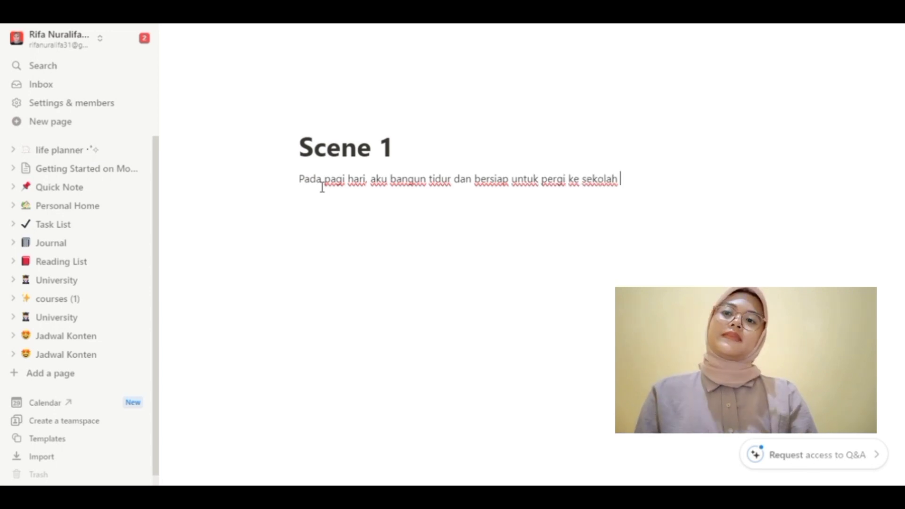
# Step: Navigate back through Naskah Konten 1 to the Jadwal Konten page
pyautogui.click(179, 47)
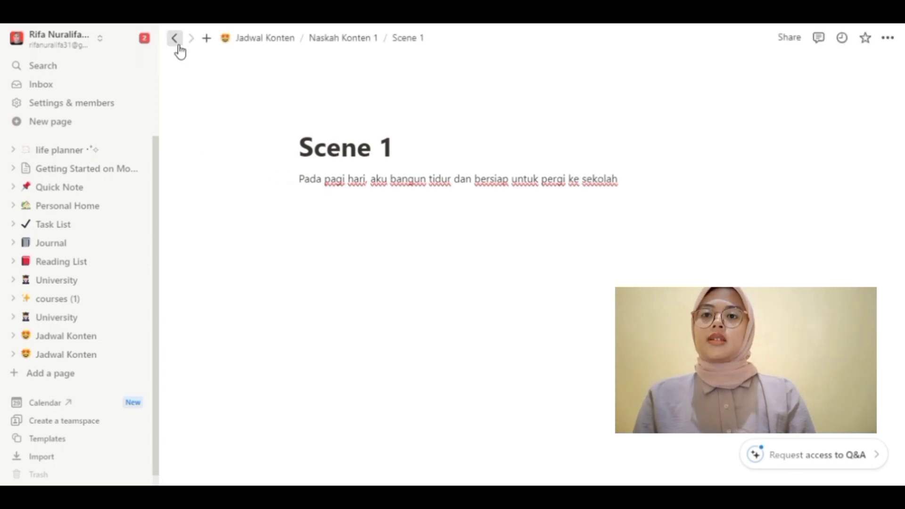
pyautogui.moveTo(318, 190)
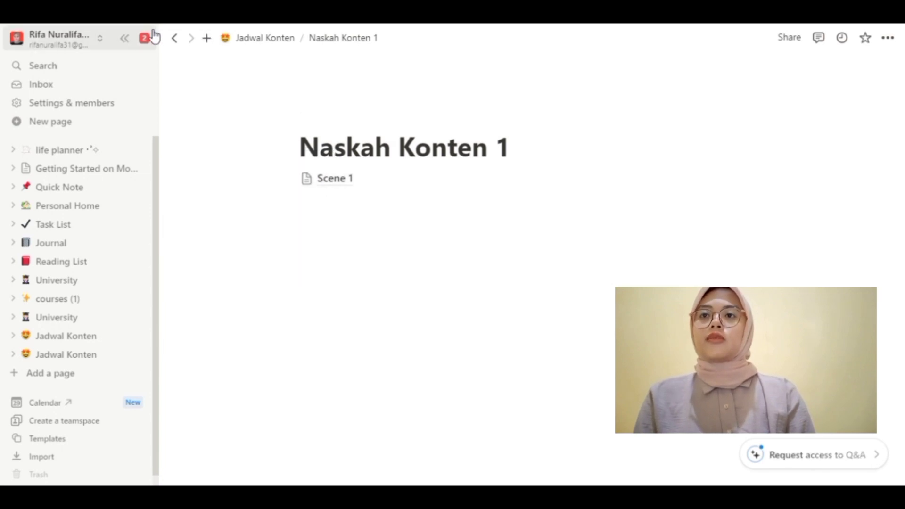
pyautogui.click(179, 42)
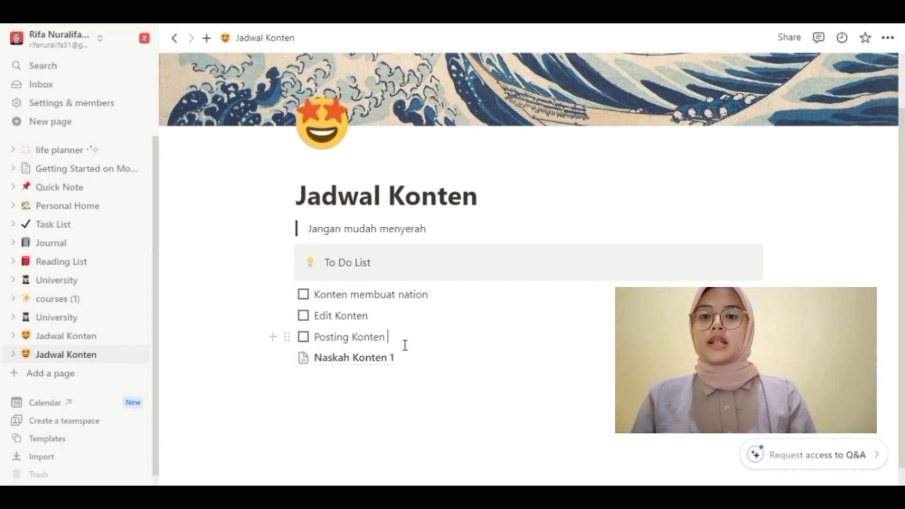
# Step: Insert an empty Heading 1 line right after the Posting Konten to-do
pyautogui.press('Return')
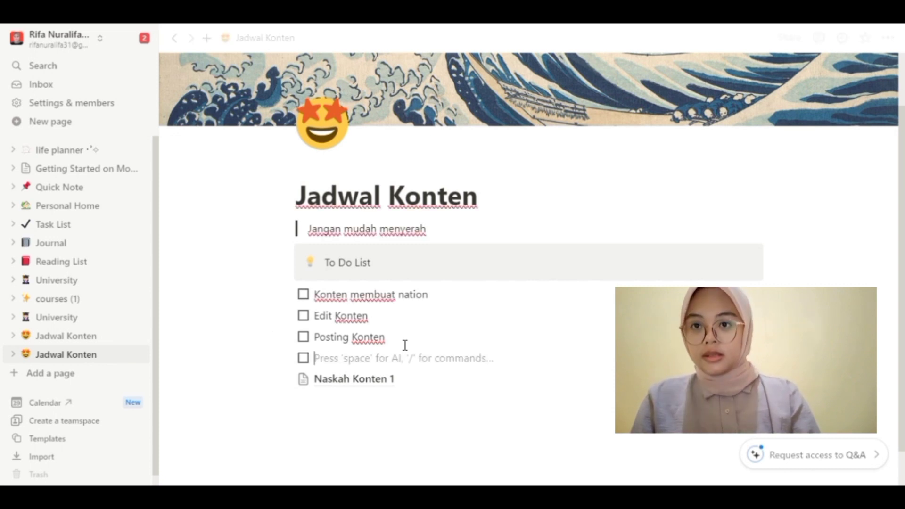
pyautogui.press('BackSpace')
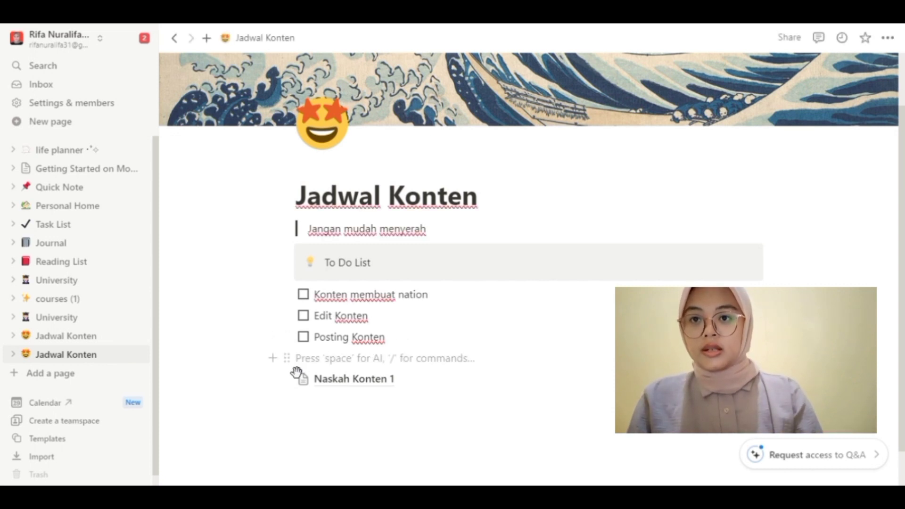
pyautogui.click(278, 365)
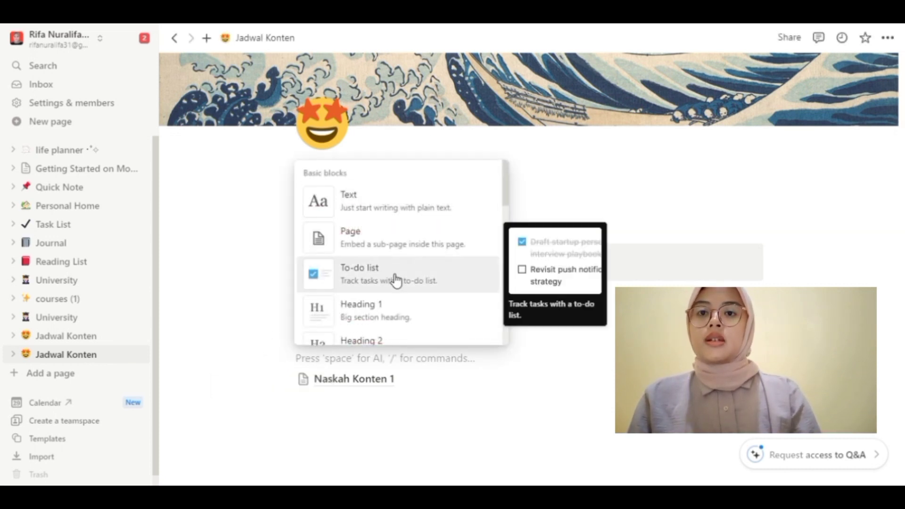
pyautogui.click(402, 321)
pyautogui.moveTo(330, 415)
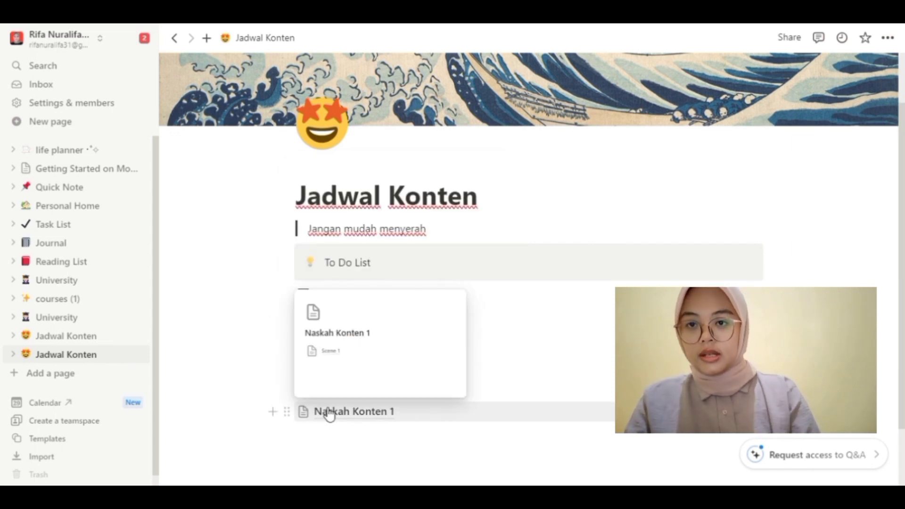
# Step: Title the heading 'Kumpulan Naskah', check Naskah Konten 1, and add an empty line beneath it
pyautogui.write('Kumpu')
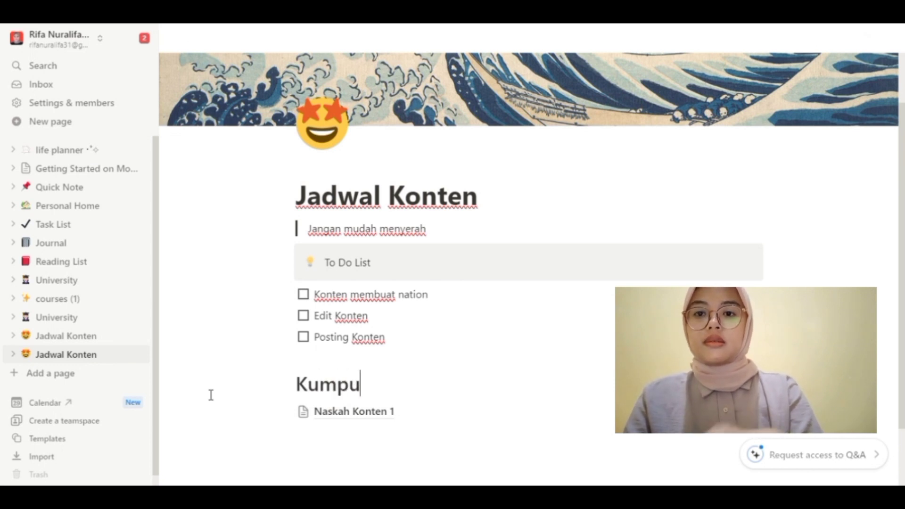
pyautogui.write('lan Naskah')
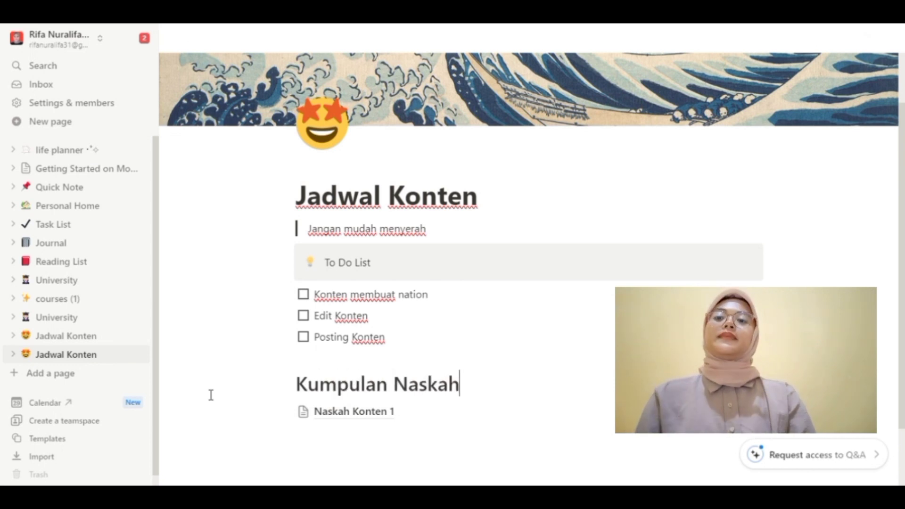
pyautogui.scroll(-2, 395, 359)
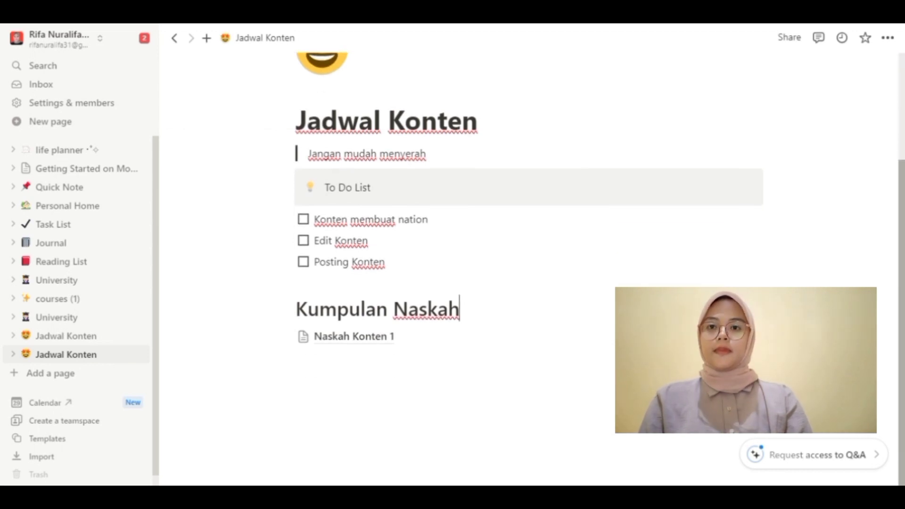
pyautogui.click(427, 338)
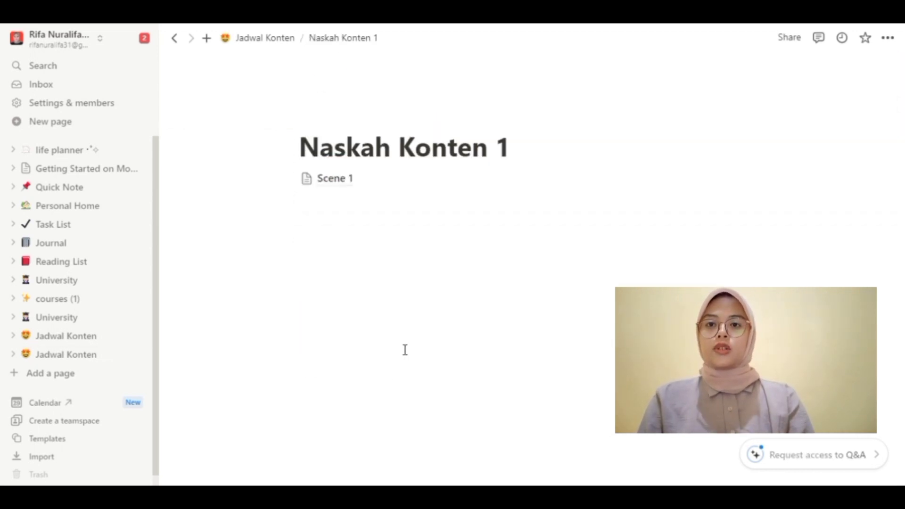
pyautogui.click(174, 38)
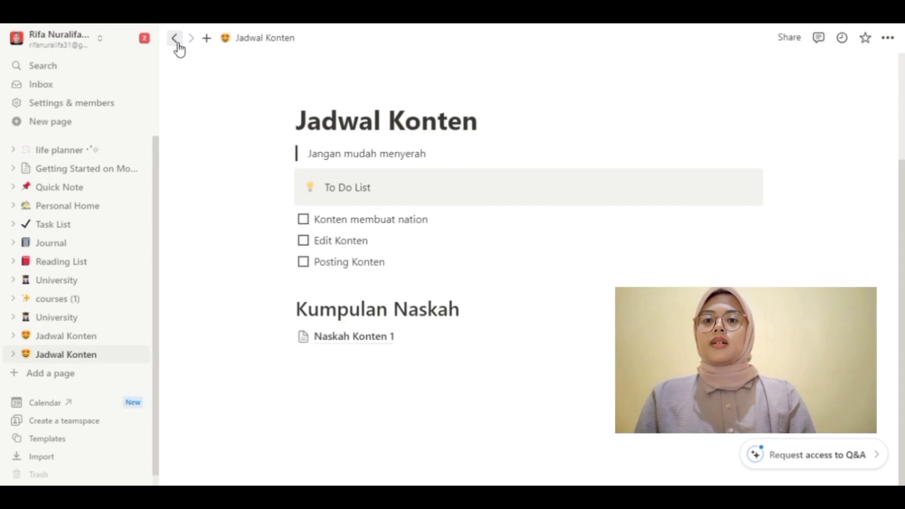
pyautogui.click(310, 373)
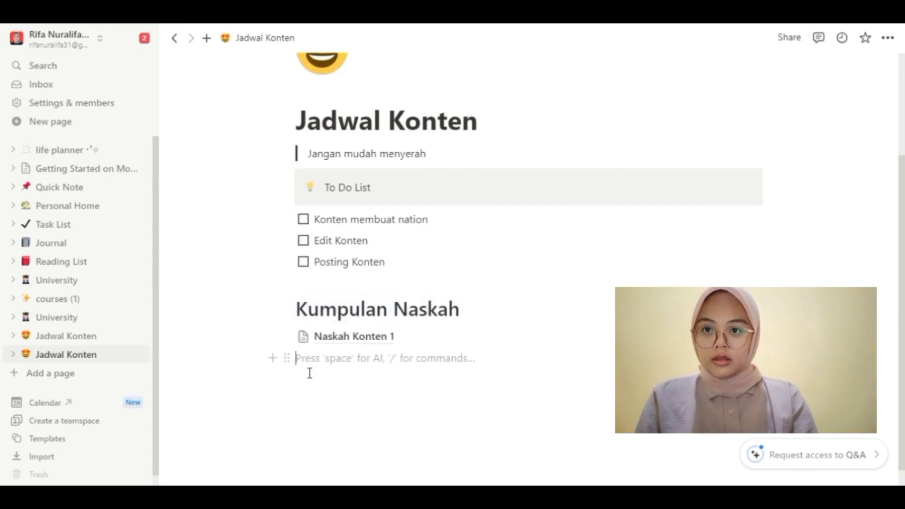
pyautogui.click(279, 365)
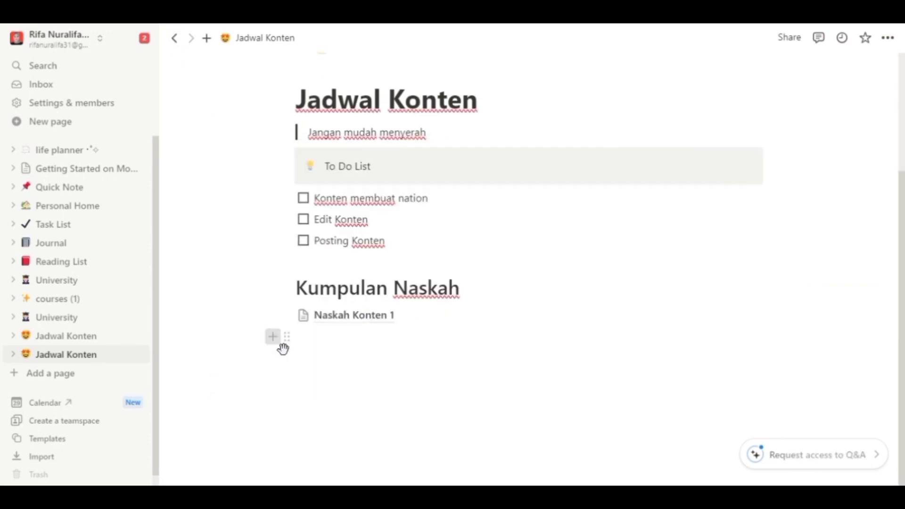
# Step: Insert a Table view backed by a new untitled database with Name and Tags columns
pyautogui.click(281, 343)
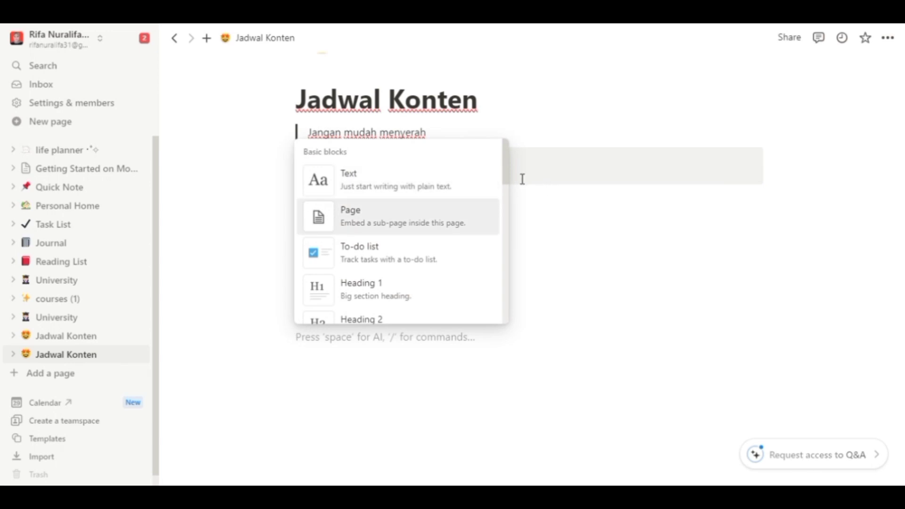
pyautogui.moveTo(507, 177); pyautogui.dragTo(511, 298)
pyautogui.scroll(-3, 509, 298)
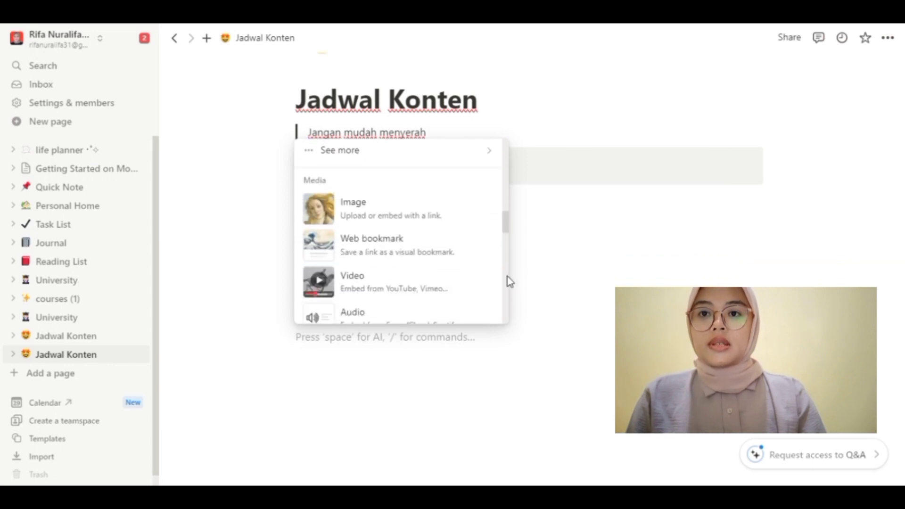
pyautogui.moveTo(505, 232); pyautogui.dragTo(503, 258)
pyautogui.click(368, 188)
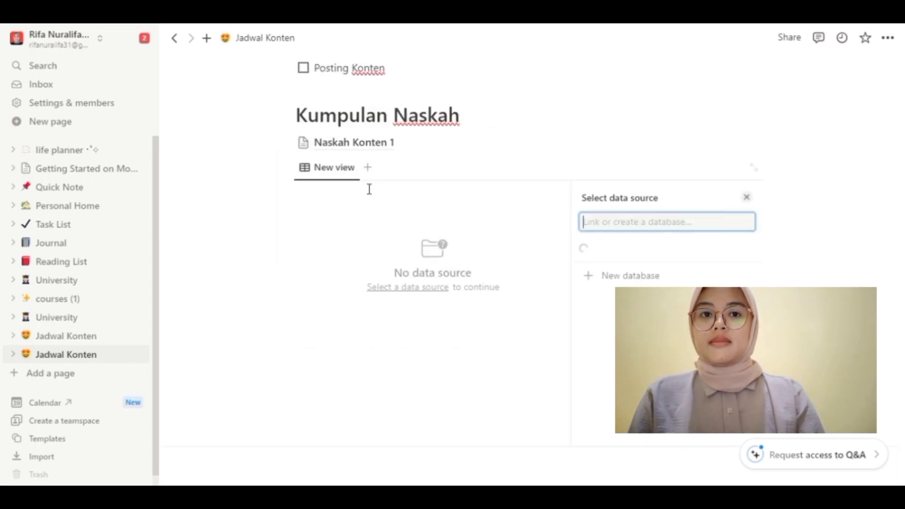
pyautogui.click(649, 421)
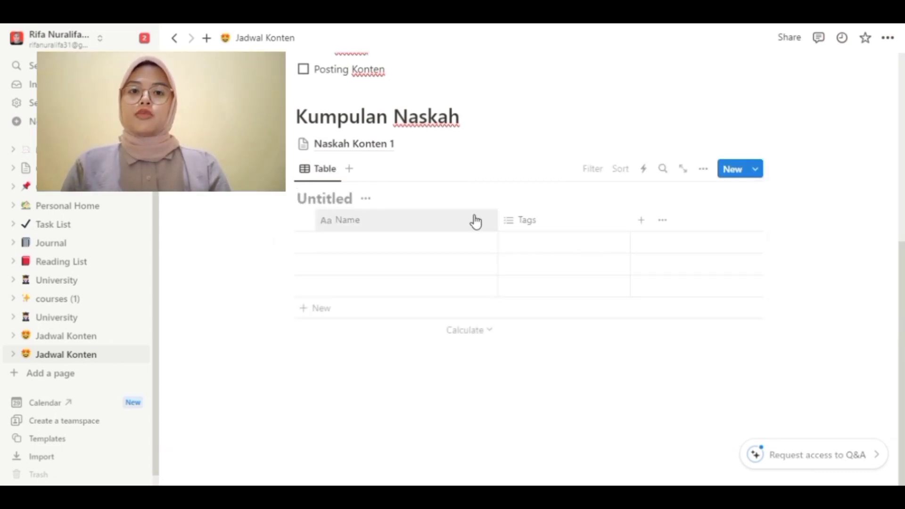
# Step: Rename the table's Name column to 'Judul'
pyautogui.click(352, 229)
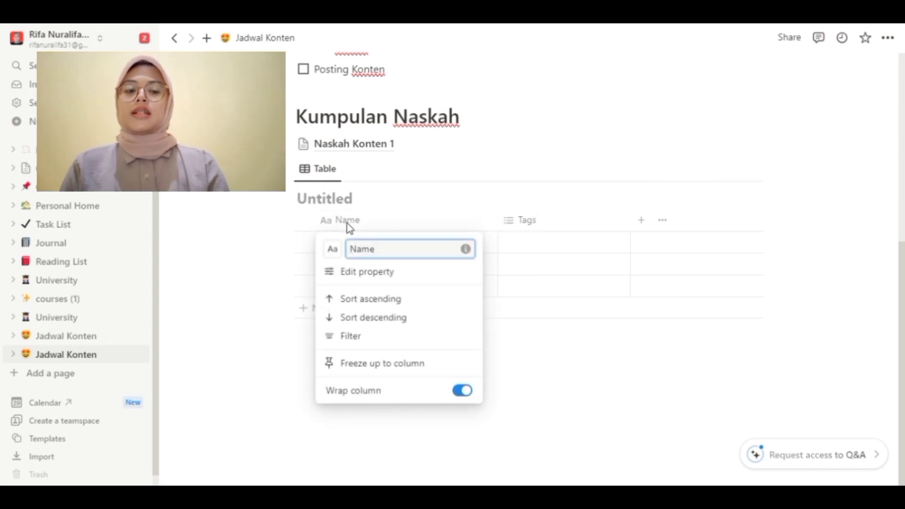
pyautogui.press('BackSpace')
pyautogui.press('BackSpace')
pyautogui.press('BackSpace')
pyautogui.press('BackSpace')
pyautogui.write('Jud')
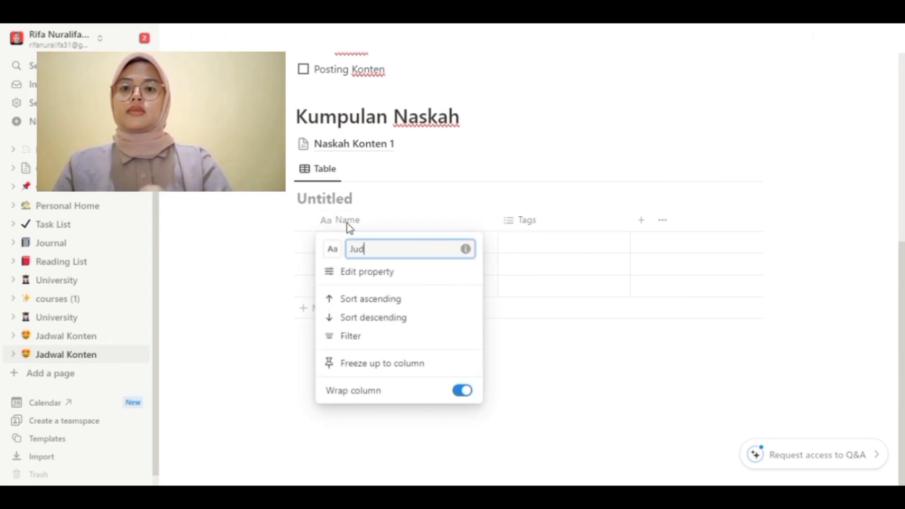
pyautogui.write('ul')
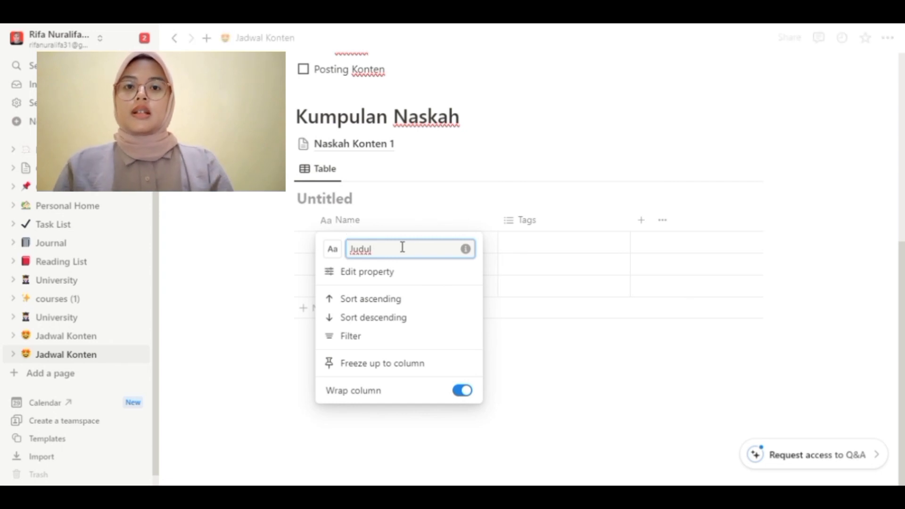
pyautogui.click(518, 231)
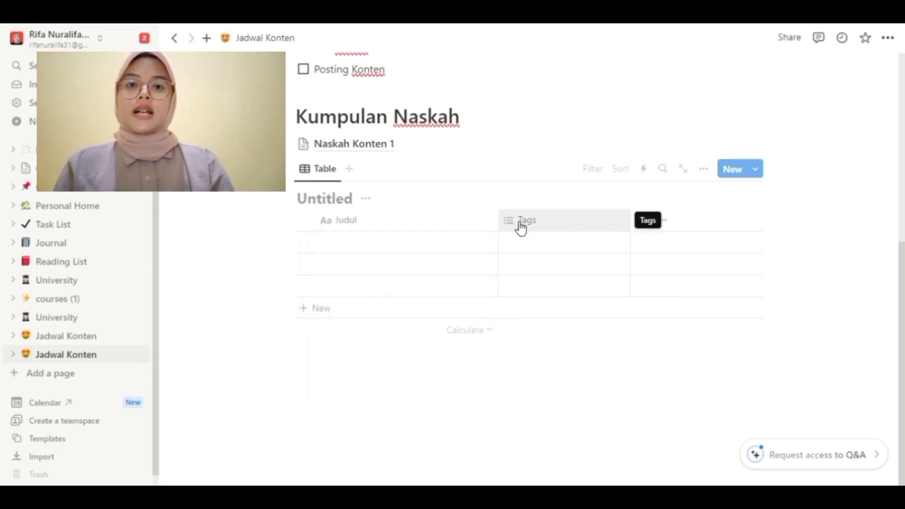
# Step: Convert the Tags column into a Date property named 'tanggal edit'
pyautogui.click(518, 227)
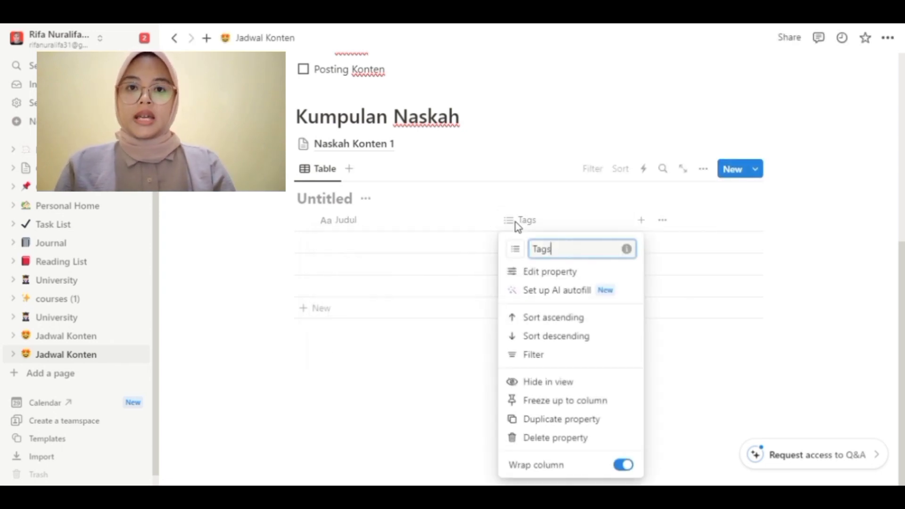
pyautogui.click(546, 279)
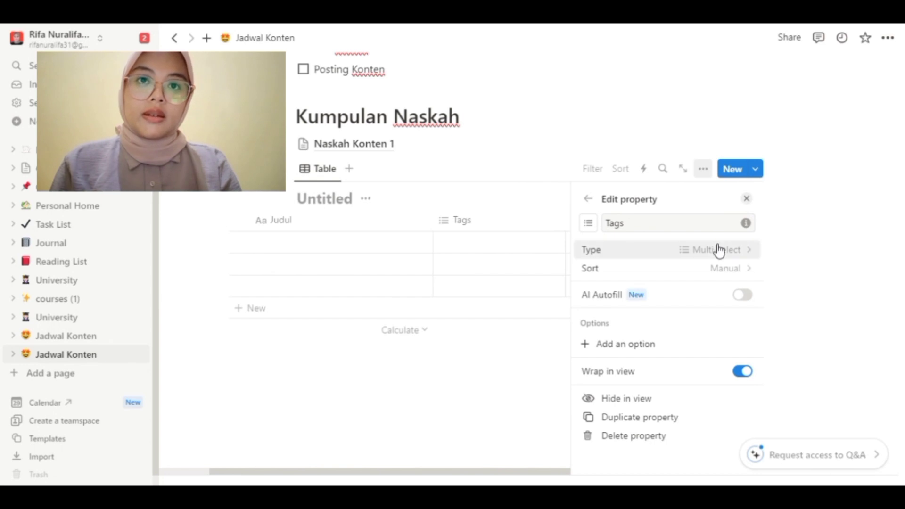
pyautogui.click(690, 257)
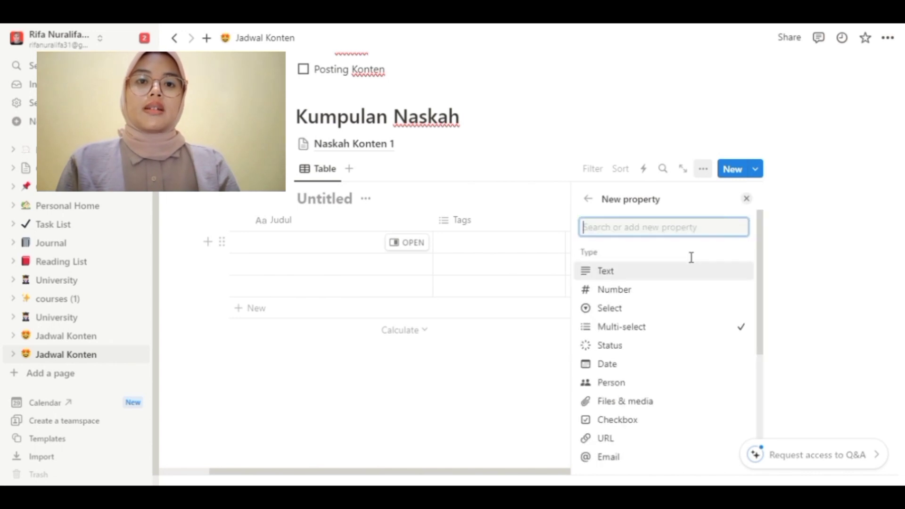
pyautogui.moveTo(768, 287); pyautogui.dragTo(772, 337)
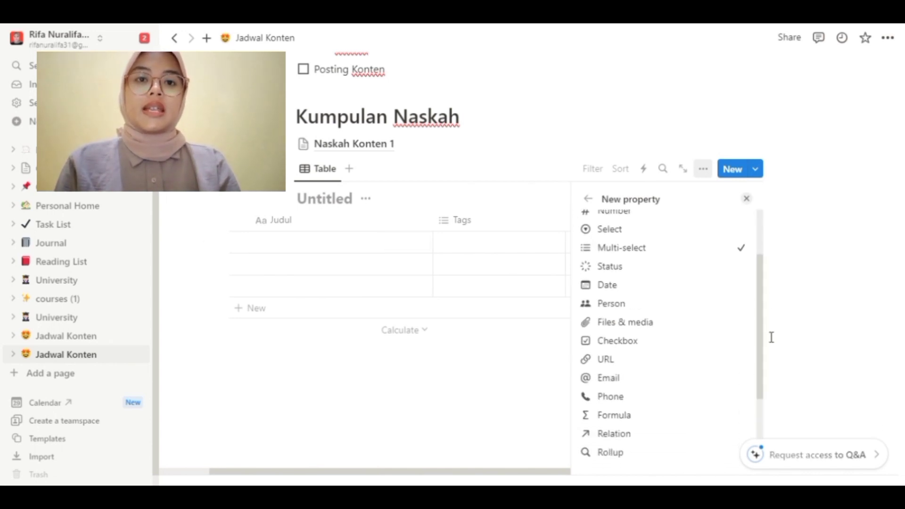
pyautogui.click(611, 287)
pyautogui.click(637, 231)
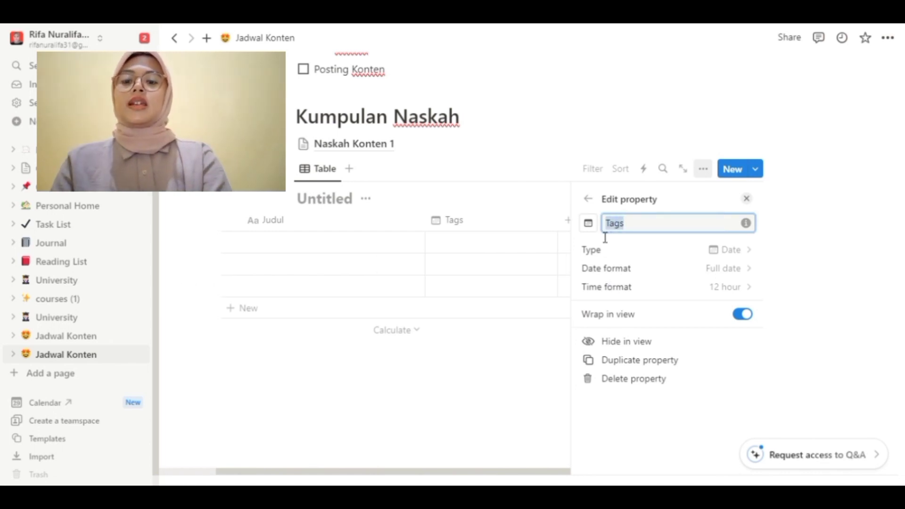
pyautogui.write('tanggal')
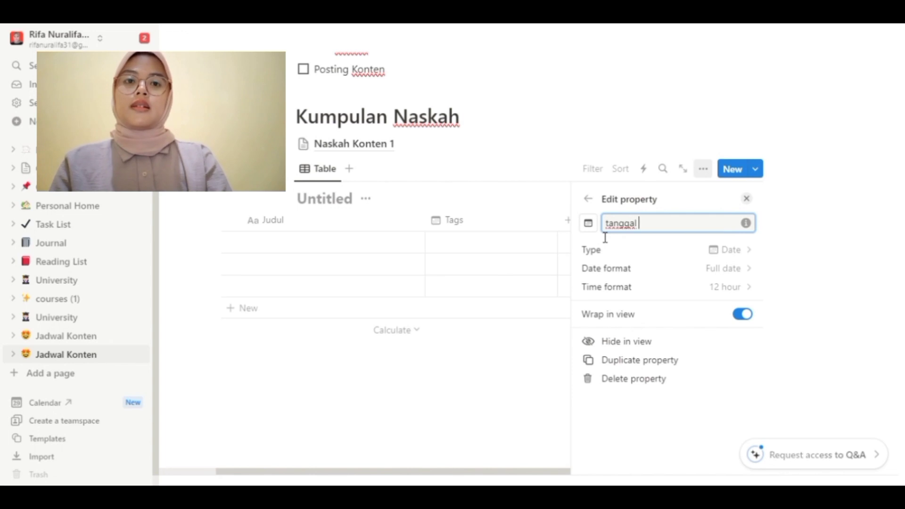
pyautogui.write(' edit')
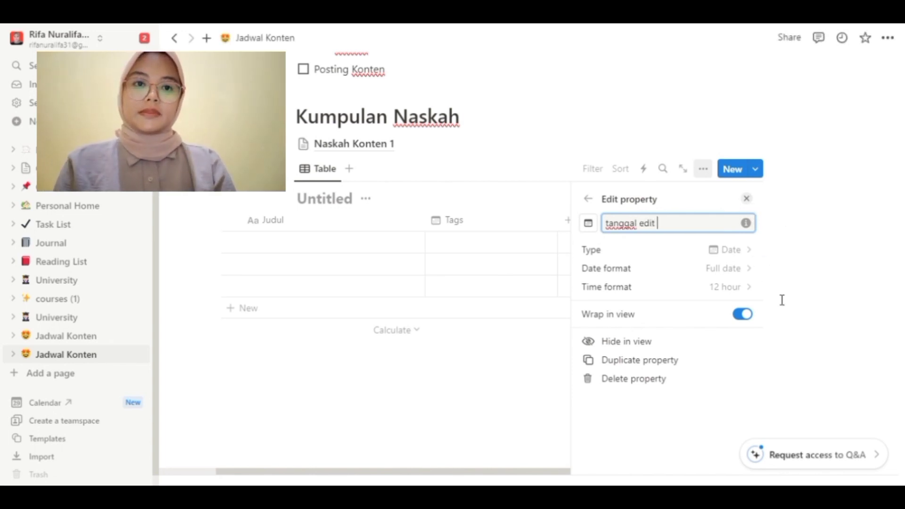
pyautogui.press('Return')
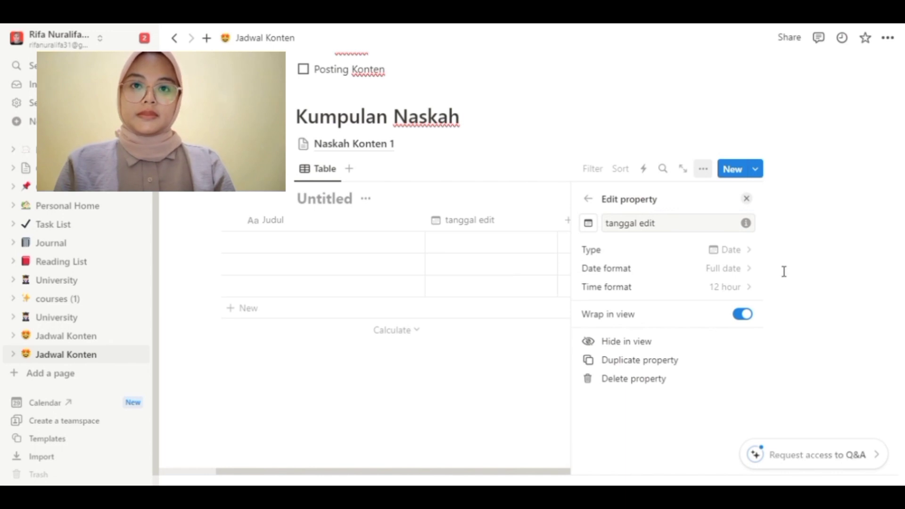
pyautogui.click(494, 271)
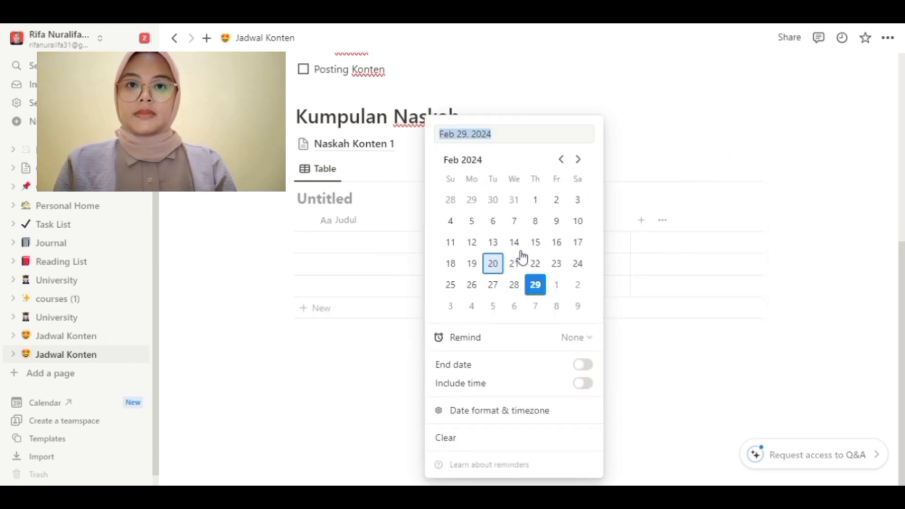
pyautogui.click(624, 143)
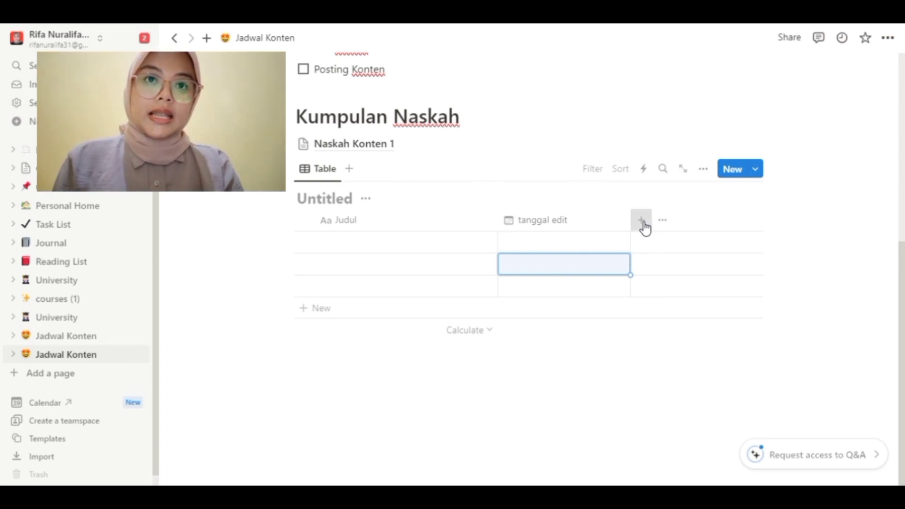
pyautogui.click(643, 225)
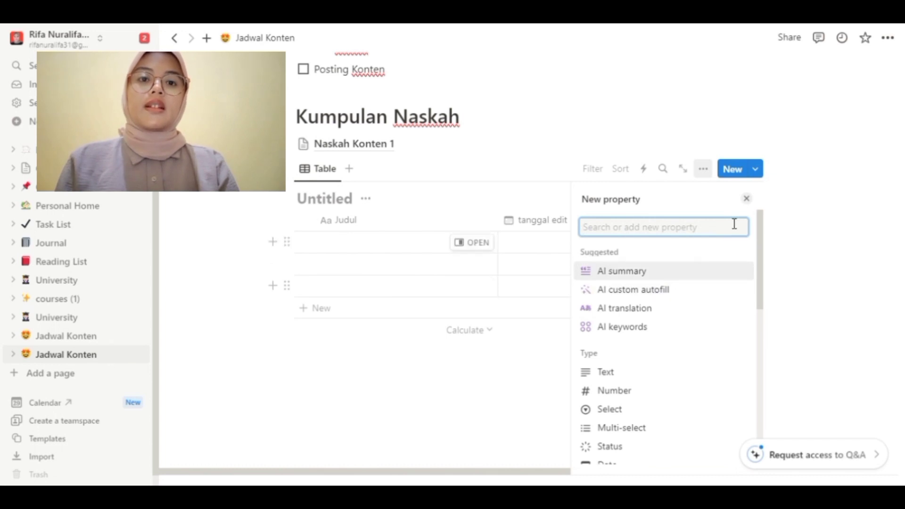
# Step: Add a Status column to the script table
pyautogui.scroll(-1, 768, 271)
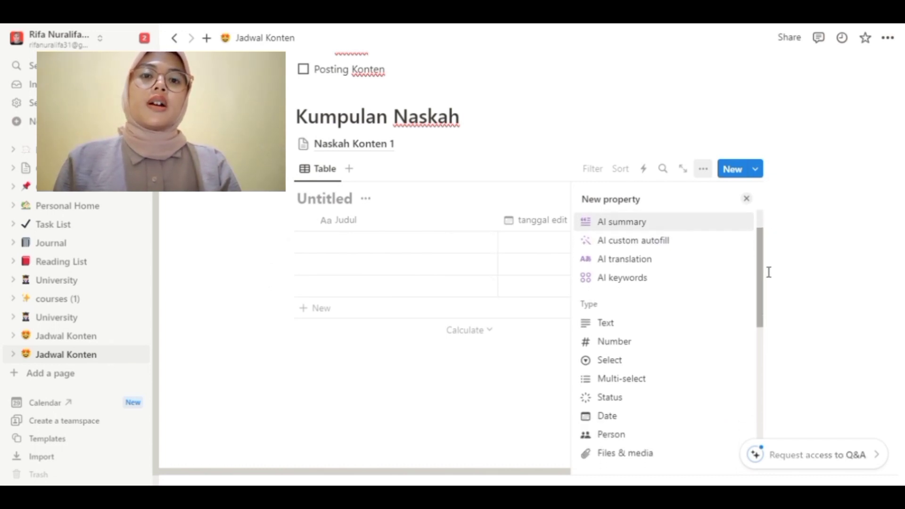
pyautogui.scroll(-4, 762, 295)
pyautogui.click(617, 230)
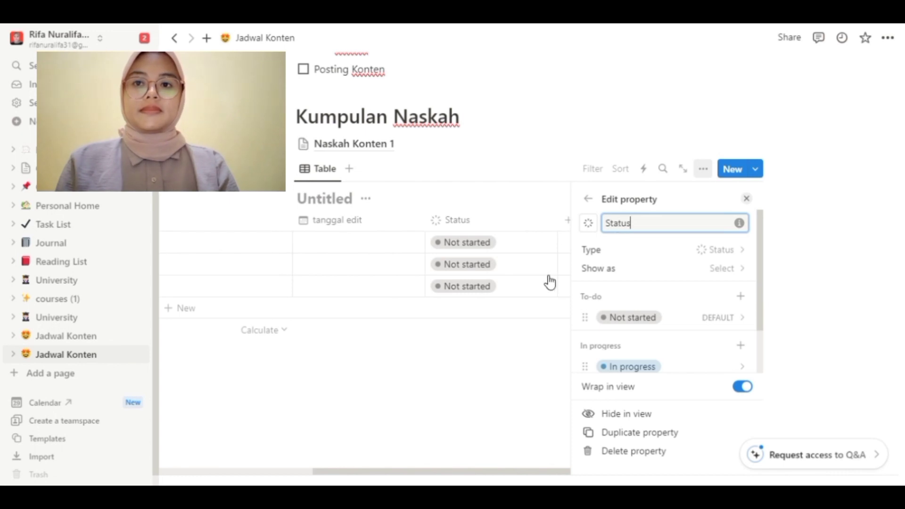
pyautogui.click(460, 372)
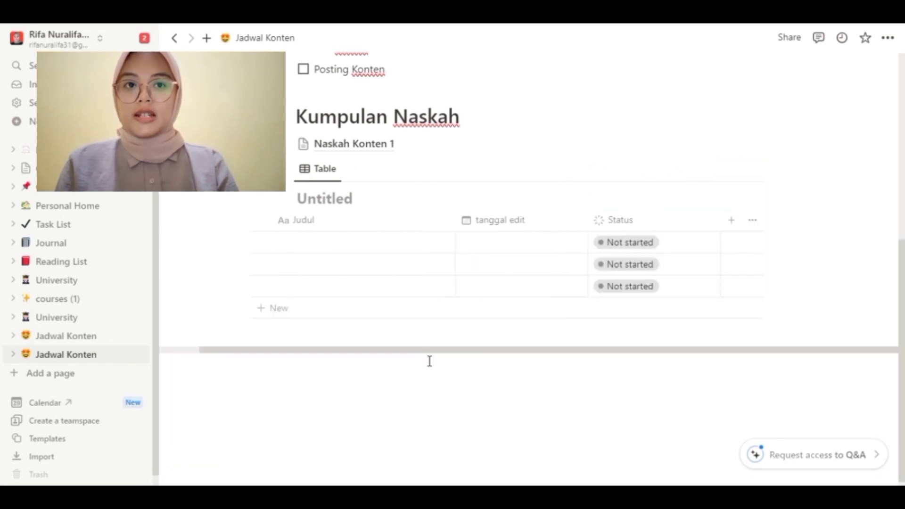
# Step: Enter 'Belajar Matematika' as the first row's title, dated March 2, 2024
pyautogui.click(355, 240)
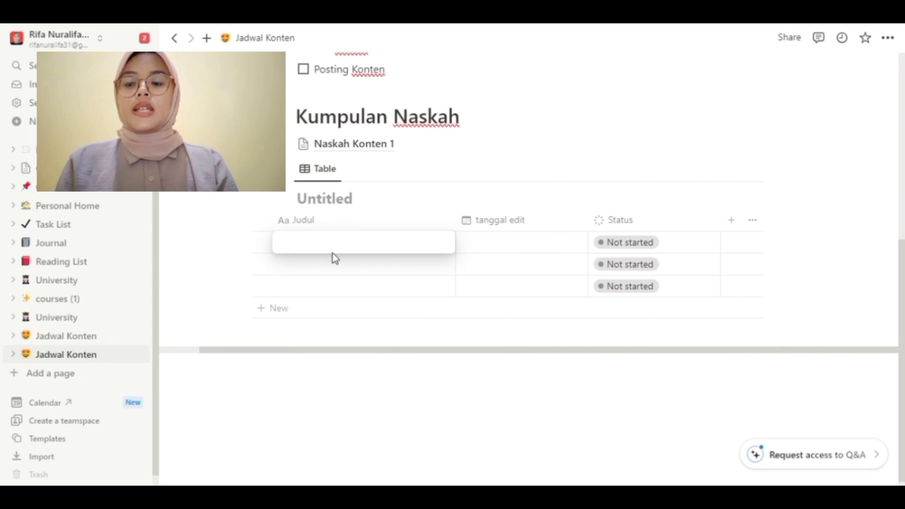
pyautogui.write('Belajar Matematika')
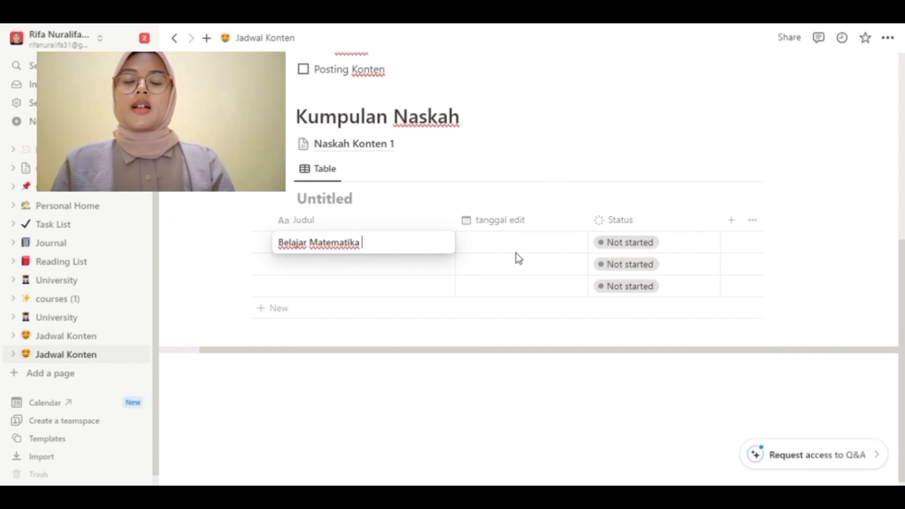
pyautogui.press('Escape')
pyautogui.click(504, 247)
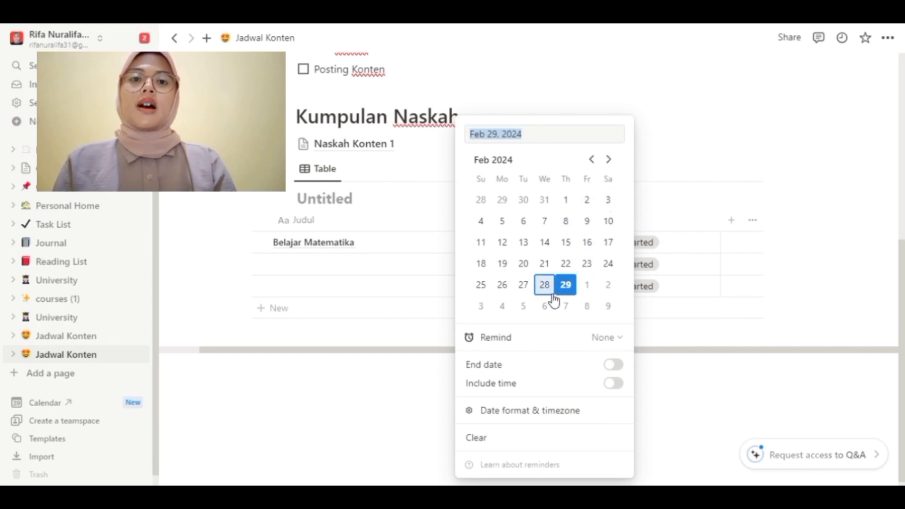
pyautogui.click(608, 286)
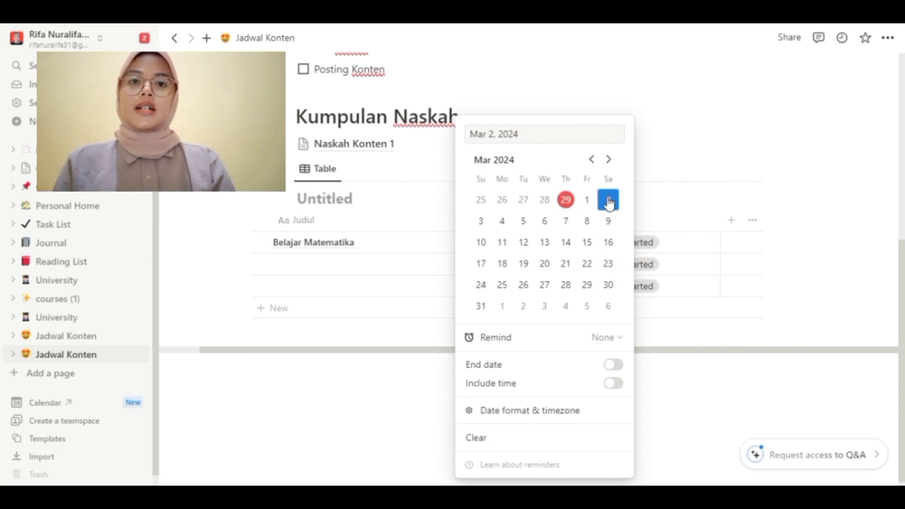
pyautogui.click(686, 168)
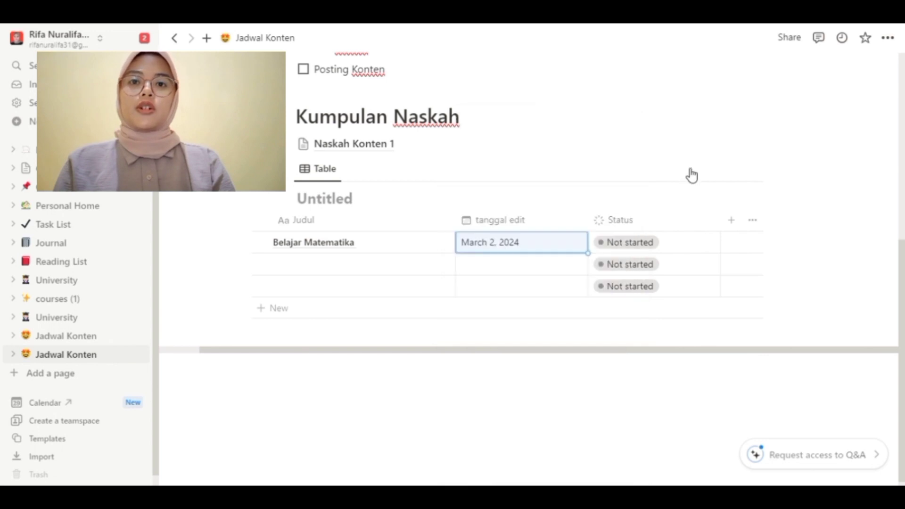
# Step: Set the Belajar Matematika row's status to Done, passing briefly through In progress
pyautogui.click(650, 249)
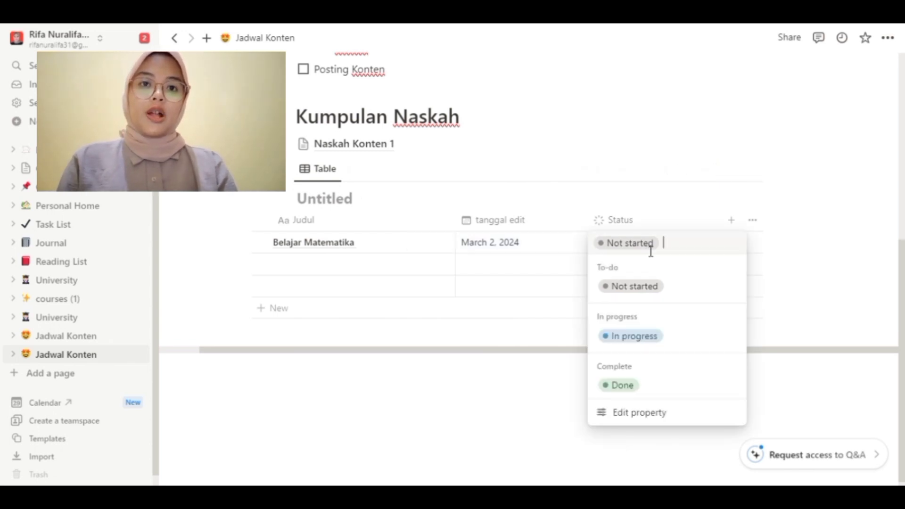
pyautogui.click(651, 343)
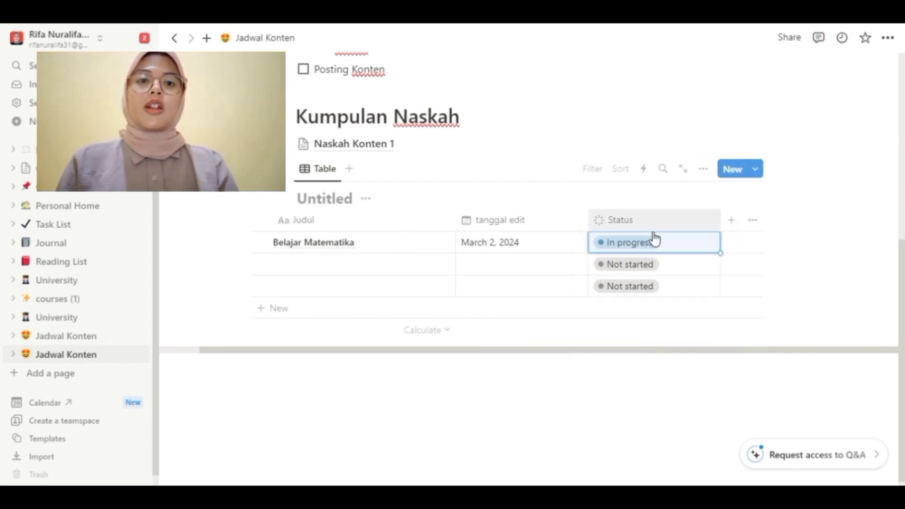
pyautogui.click(660, 254)
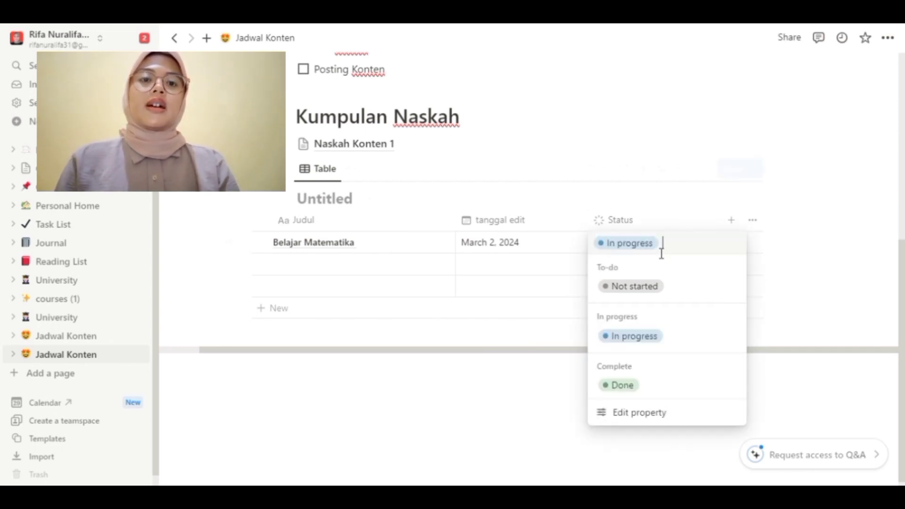
pyautogui.click(621, 382)
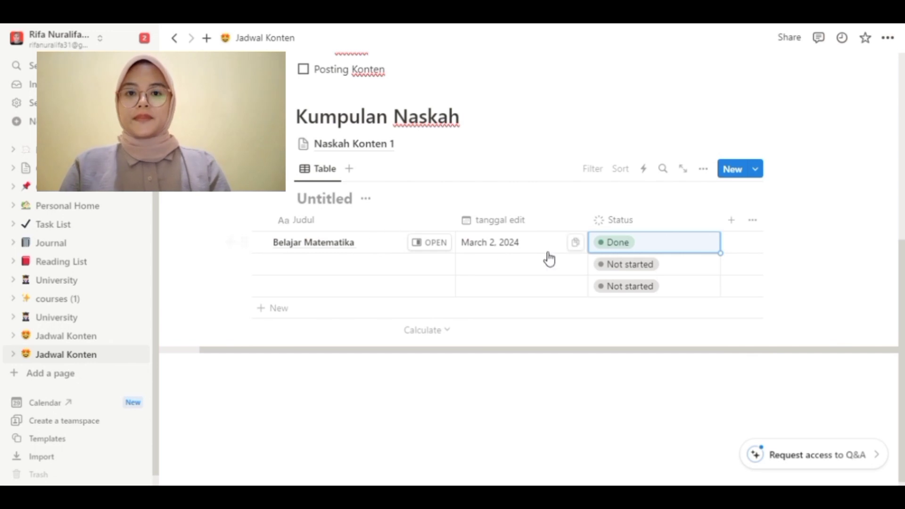
pyautogui.scroll(-1, 407, 361)
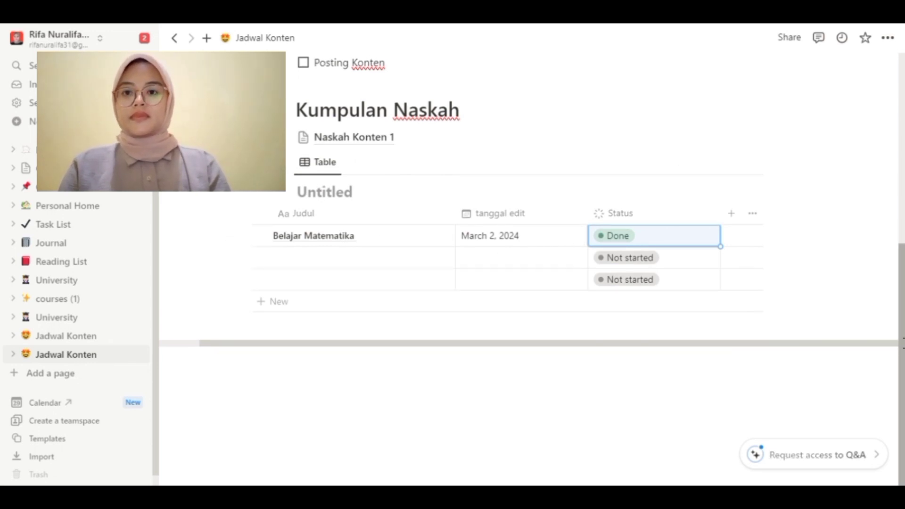
# Step: Insert a Calendar view block below the table, backed by a new Untitled database
pyautogui.click(289, 370)
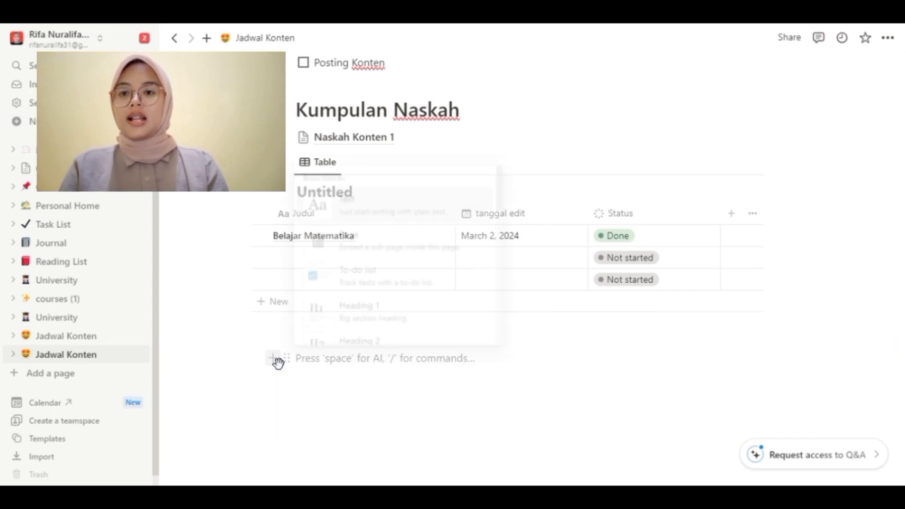
pyautogui.click(279, 361)
pyautogui.moveTo(505, 197); pyautogui.dragTo(505, 263)
pyautogui.click(398, 299)
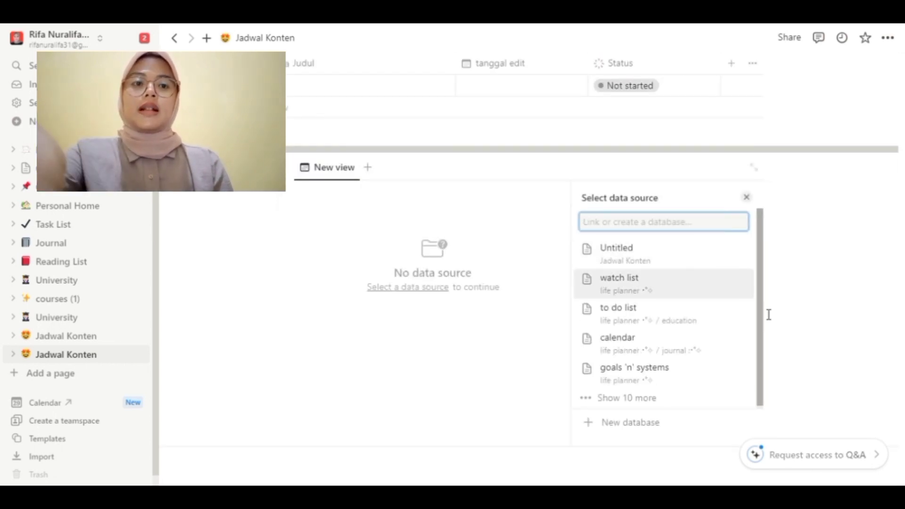
pyautogui.moveTo(763, 319); pyautogui.dragTo(767, 382)
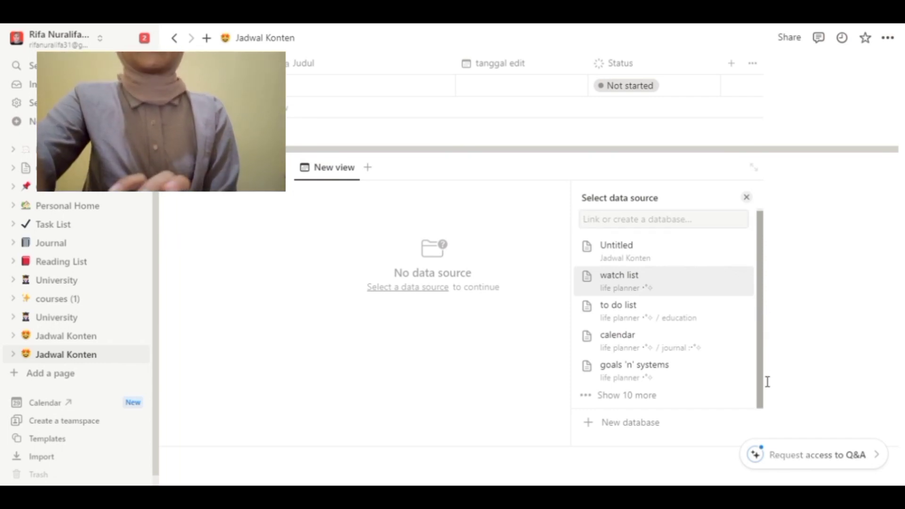
pyautogui.click(605, 423)
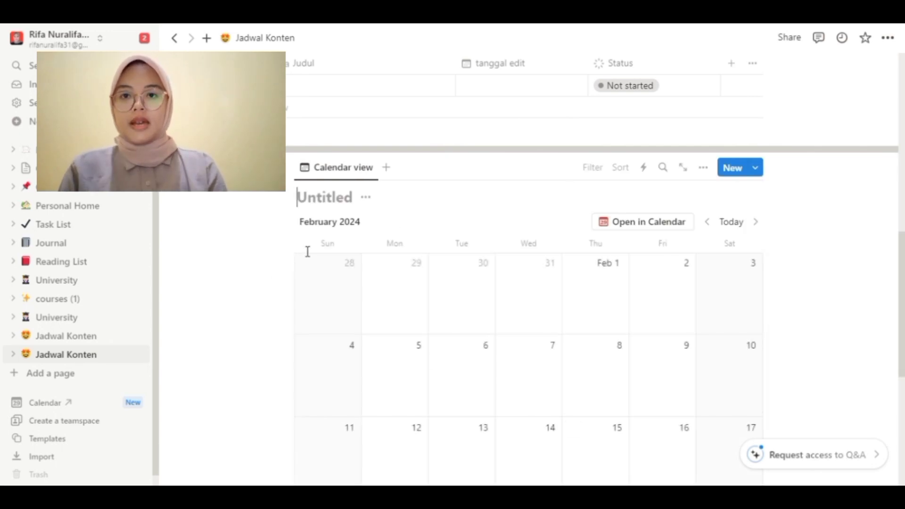
pyautogui.scroll(-2, 902, 315)
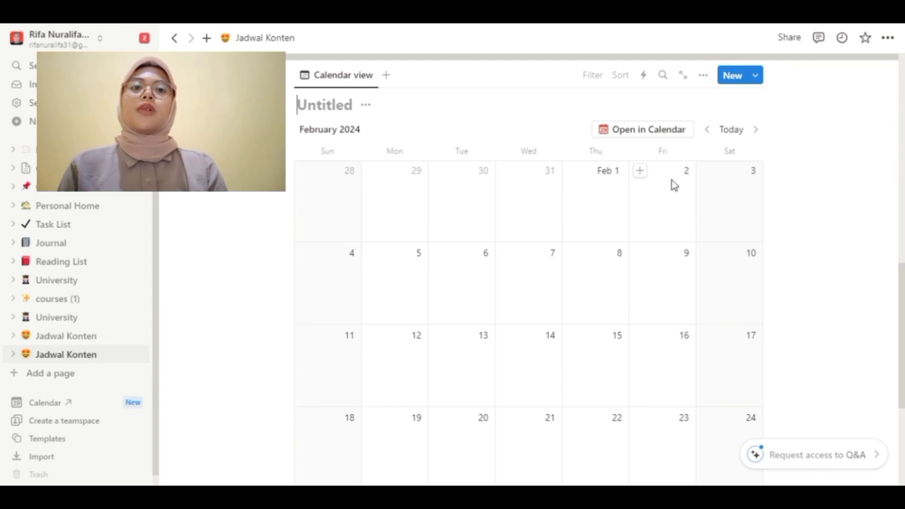
# Step: Create a February 2 calendar entry titled 'Membuat naskah'
pyautogui.click(640, 173)
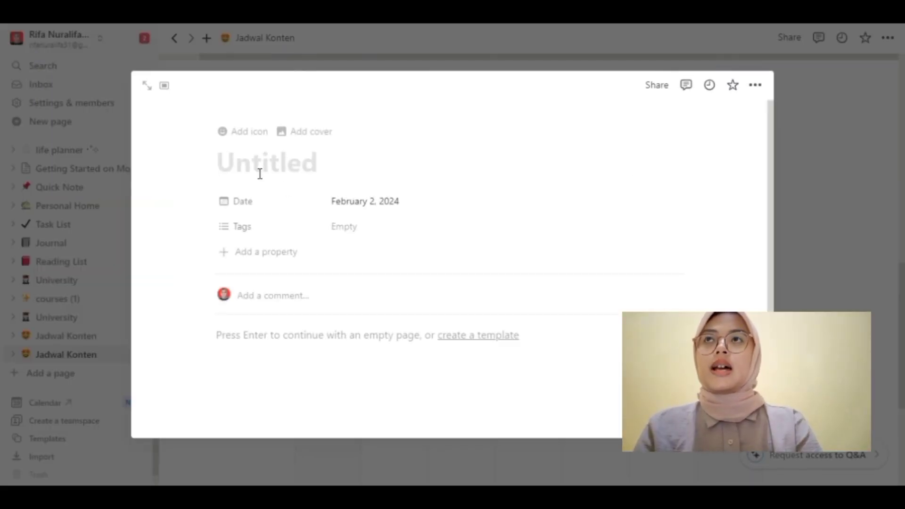
pyautogui.write('Membuar')
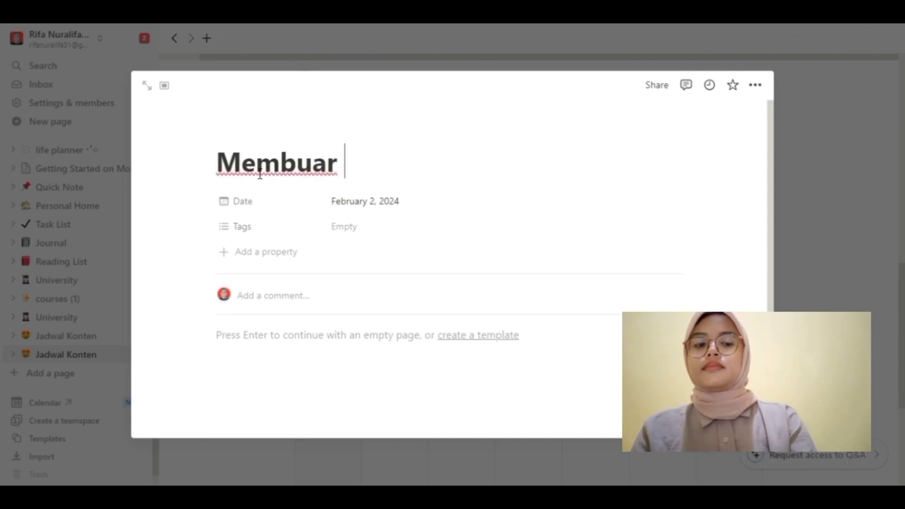
pyautogui.press('BackSpace')
pyautogui.write('t naskah')
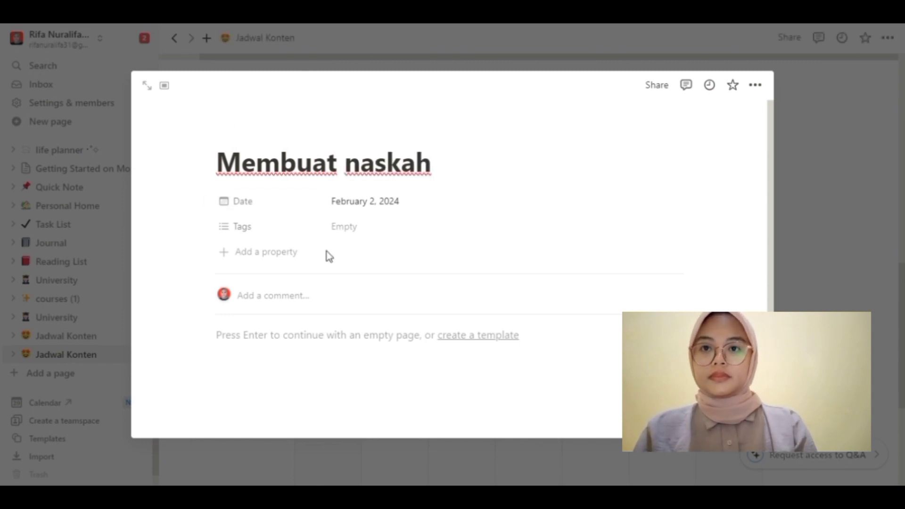
# Step: Tag the entry with a newly created Youtube tag
pyautogui.click(355, 237)
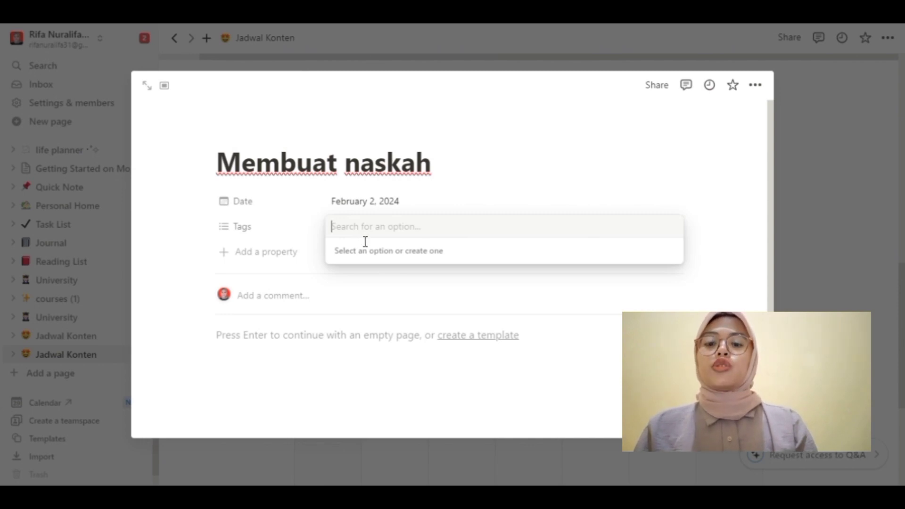
pyautogui.write('YO')
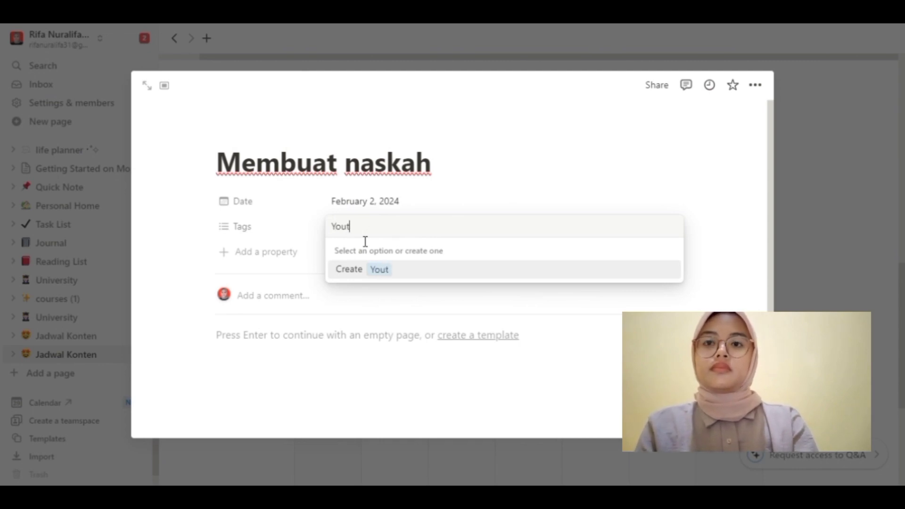
pyautogui.write('utube')
pyautogui.press('Return')
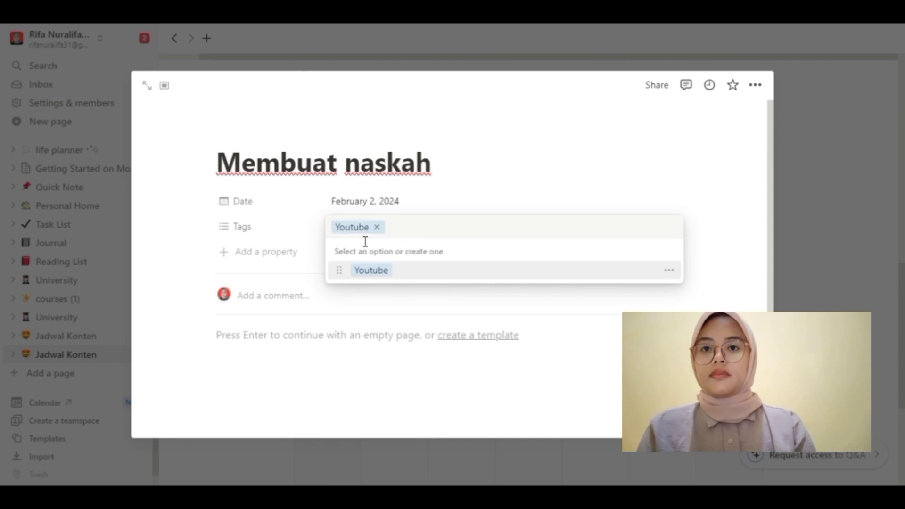
pyautogui.click(349, 312)
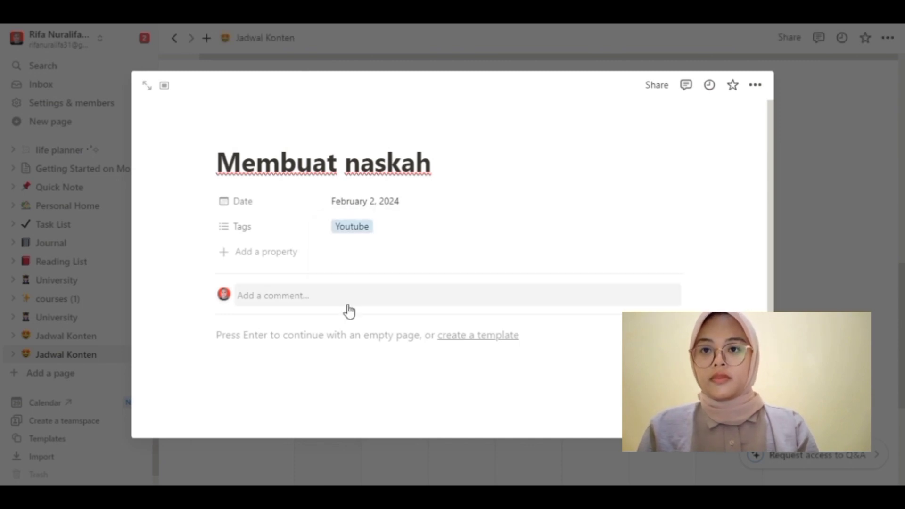
pyautogui.click(289, 303)
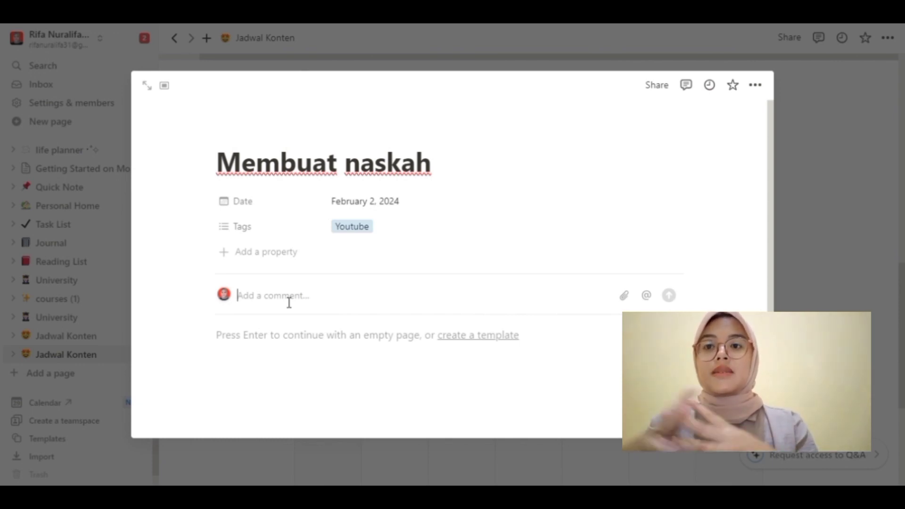
# Step: Add a Status property to the Membuat naskah entry
pyautogui.click(266, 257)
pyautogui.moveTo(404, 309); pyautogui.dragTo(401, 394)
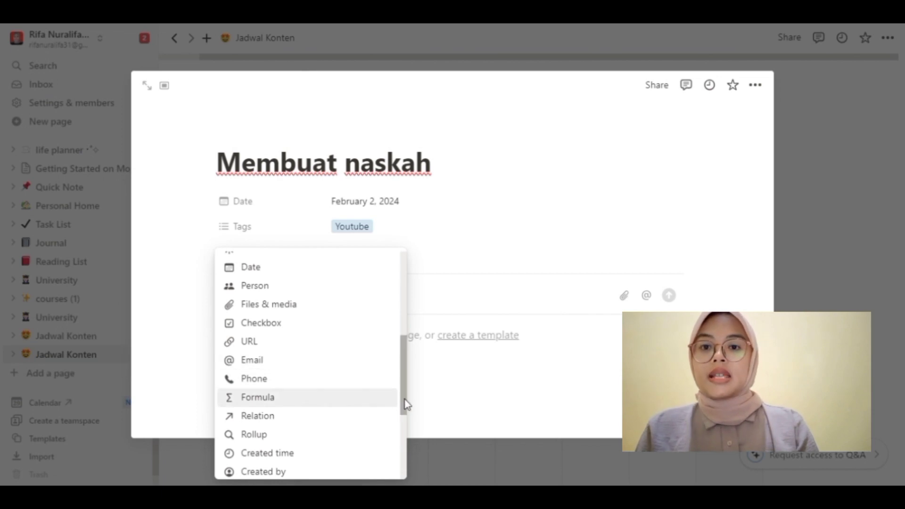
pyautogui.moveTo(407, 403); pyautogui.dragTo(399, 444)
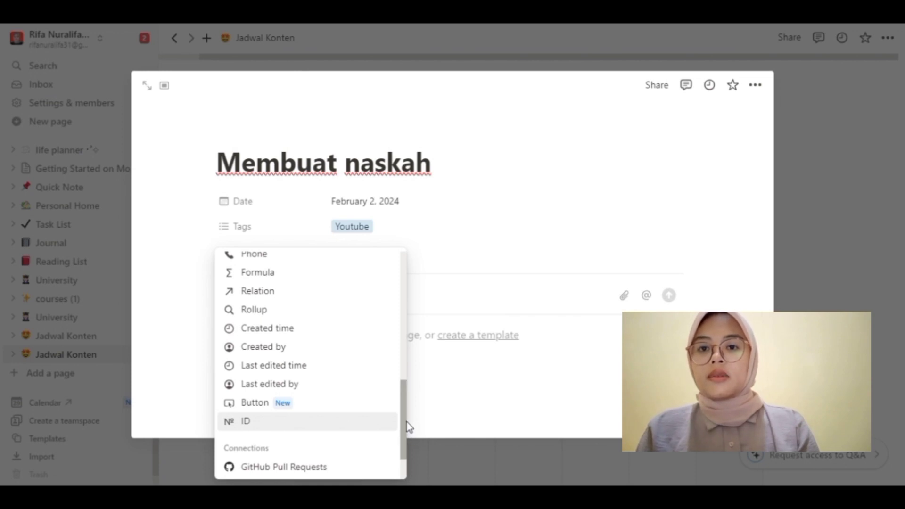
pyautogui.moveTo(404, 415); pyautogui.dragTo(409, 325)
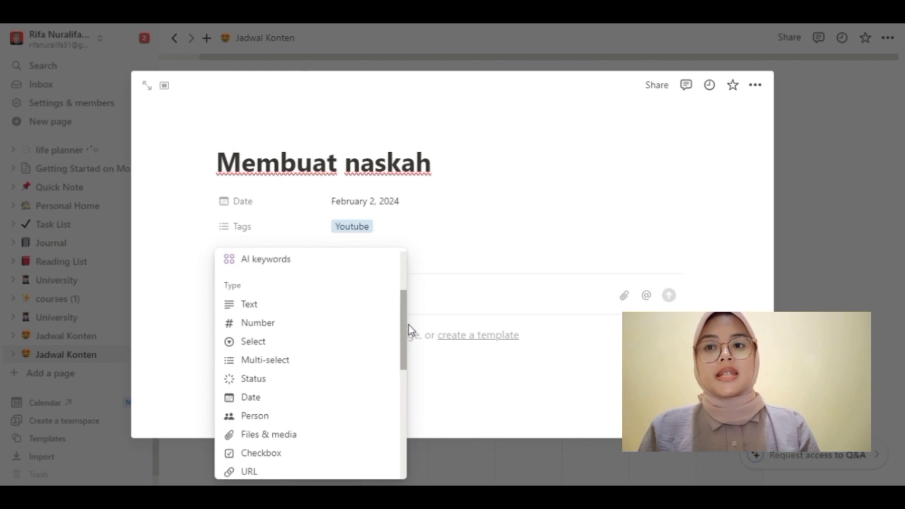
pyautogui.click(280, 385)
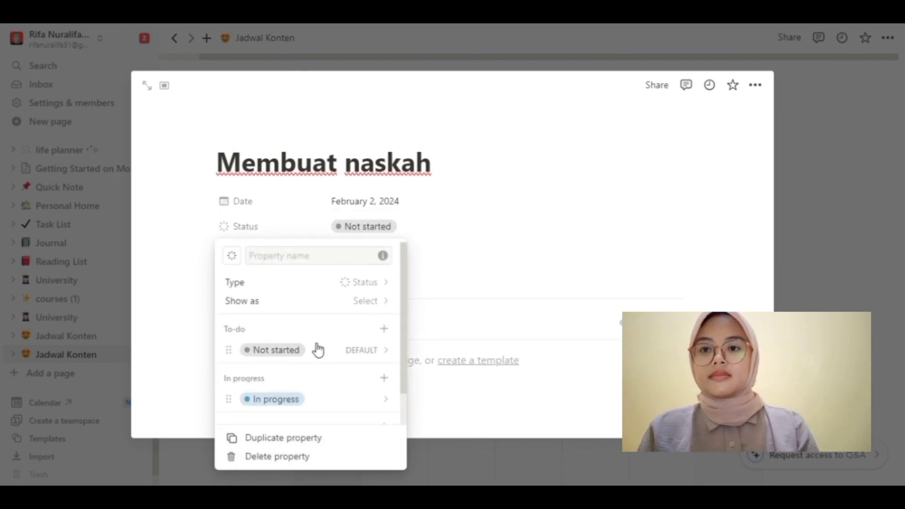
pyautogui.click(289, 408)
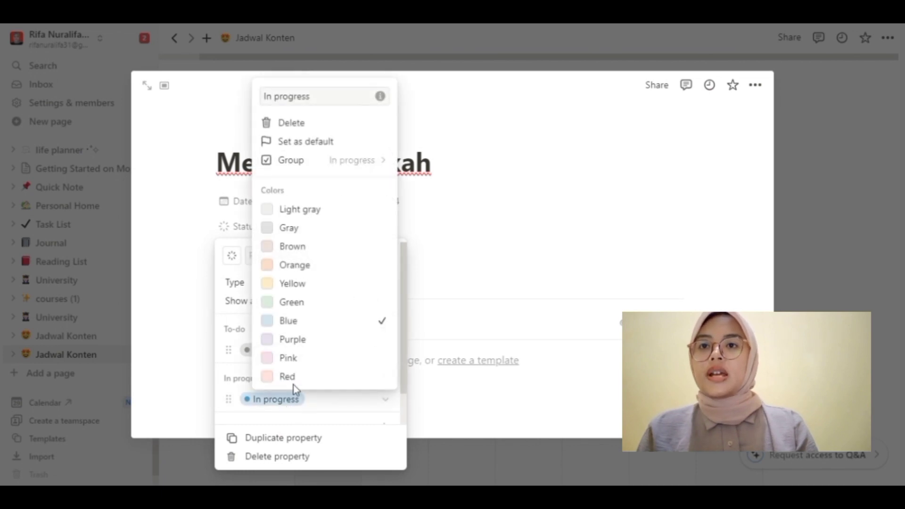
pyautogui.click(269, 398)
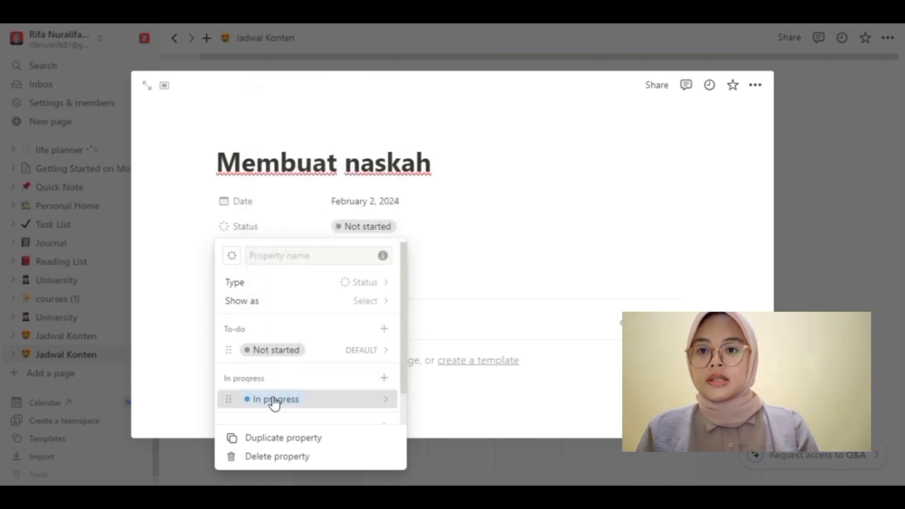
pyautogui.click(272, 399)
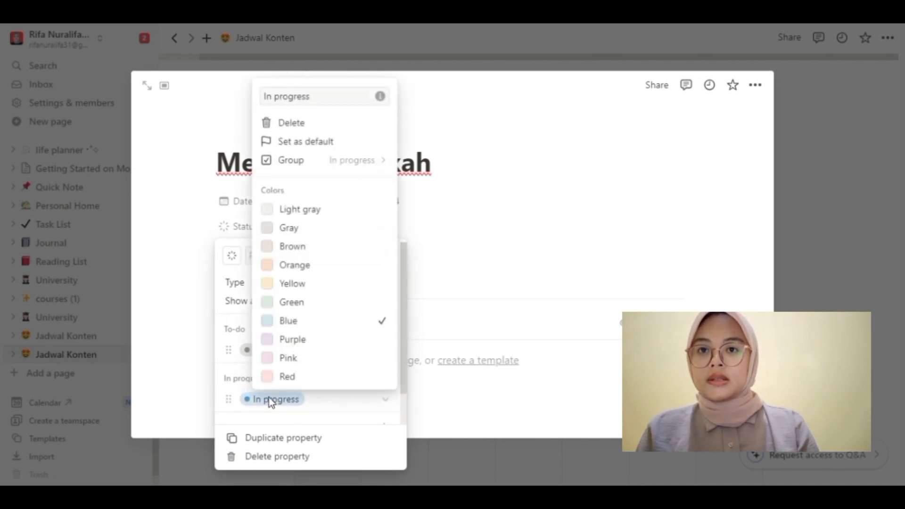
pyautogui.click(465, 191)
pyautogui.click(465, 191)
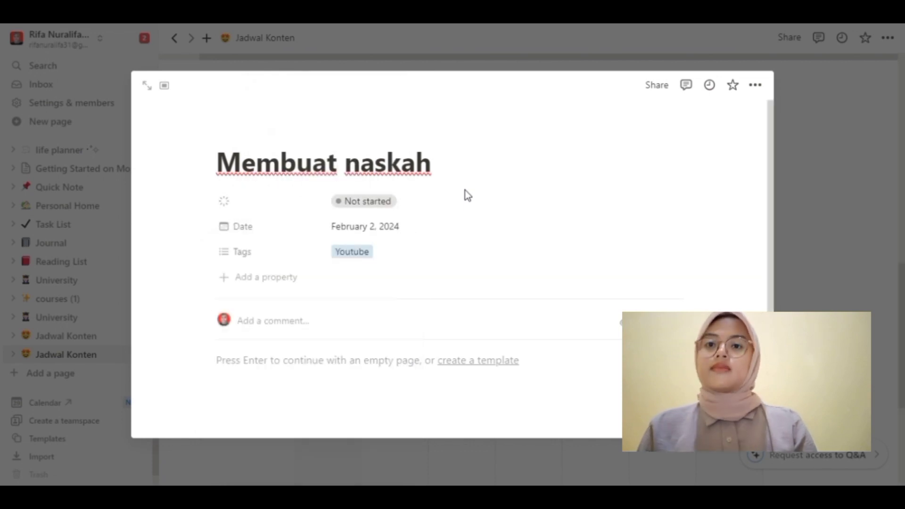
# Step: Set the entry's status to In progress and return to the calendar
pyautogui.click(379, 206)
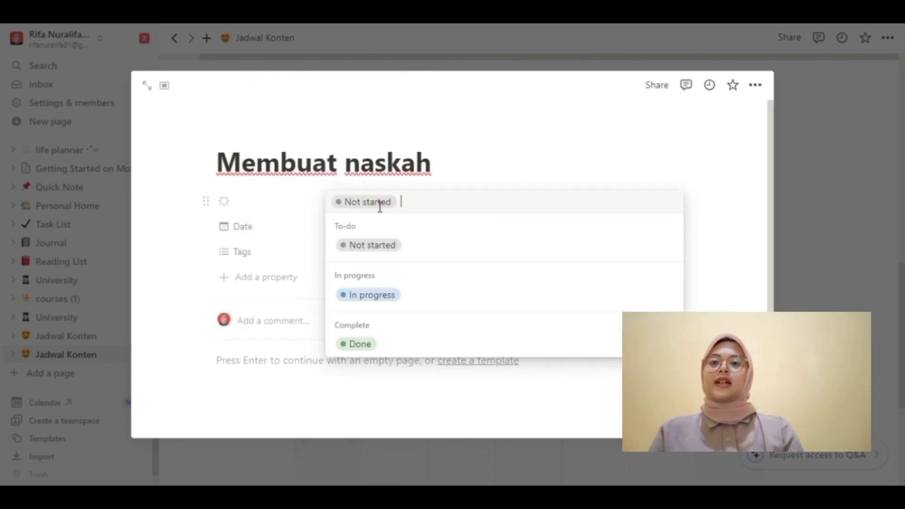
pyautogui.click(371, 294)
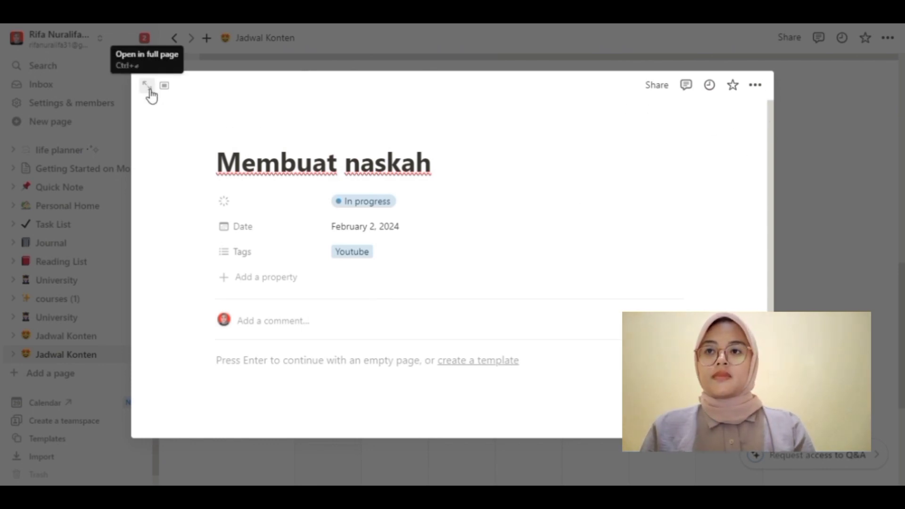
pyautogui.click(196, 155)
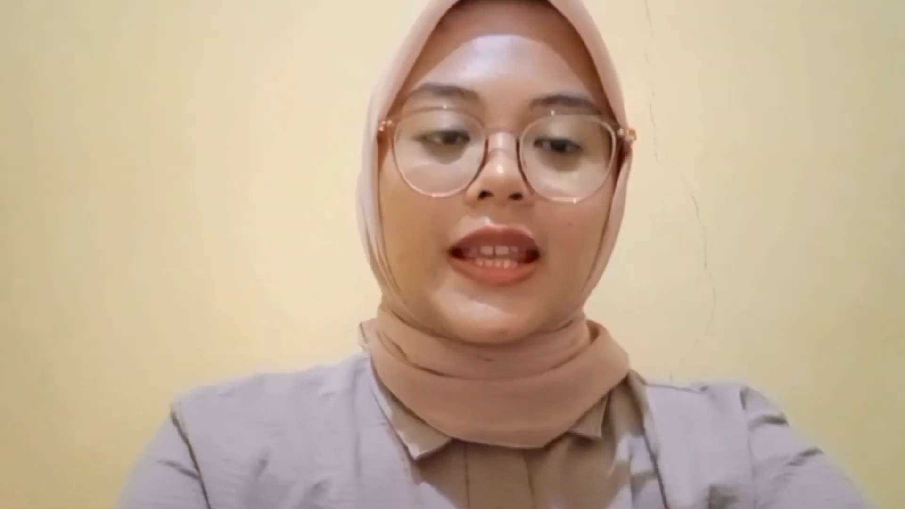